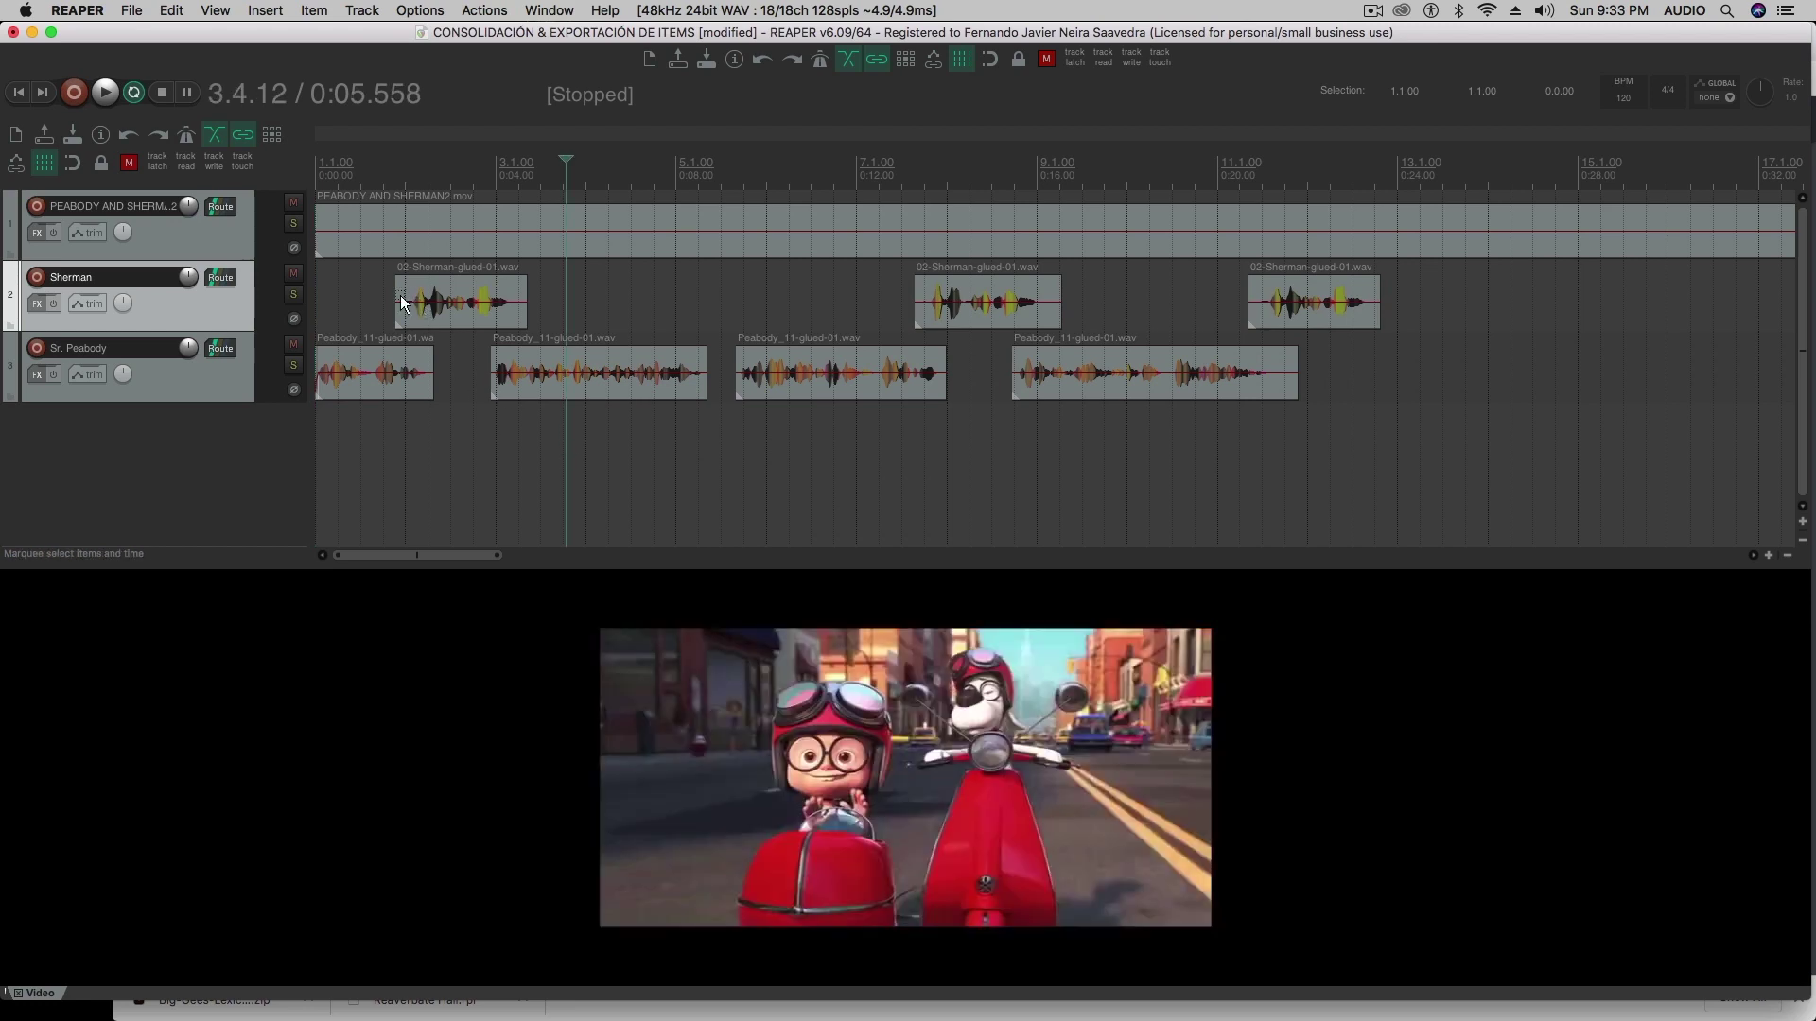
click(371, 276)
click(422, 270)
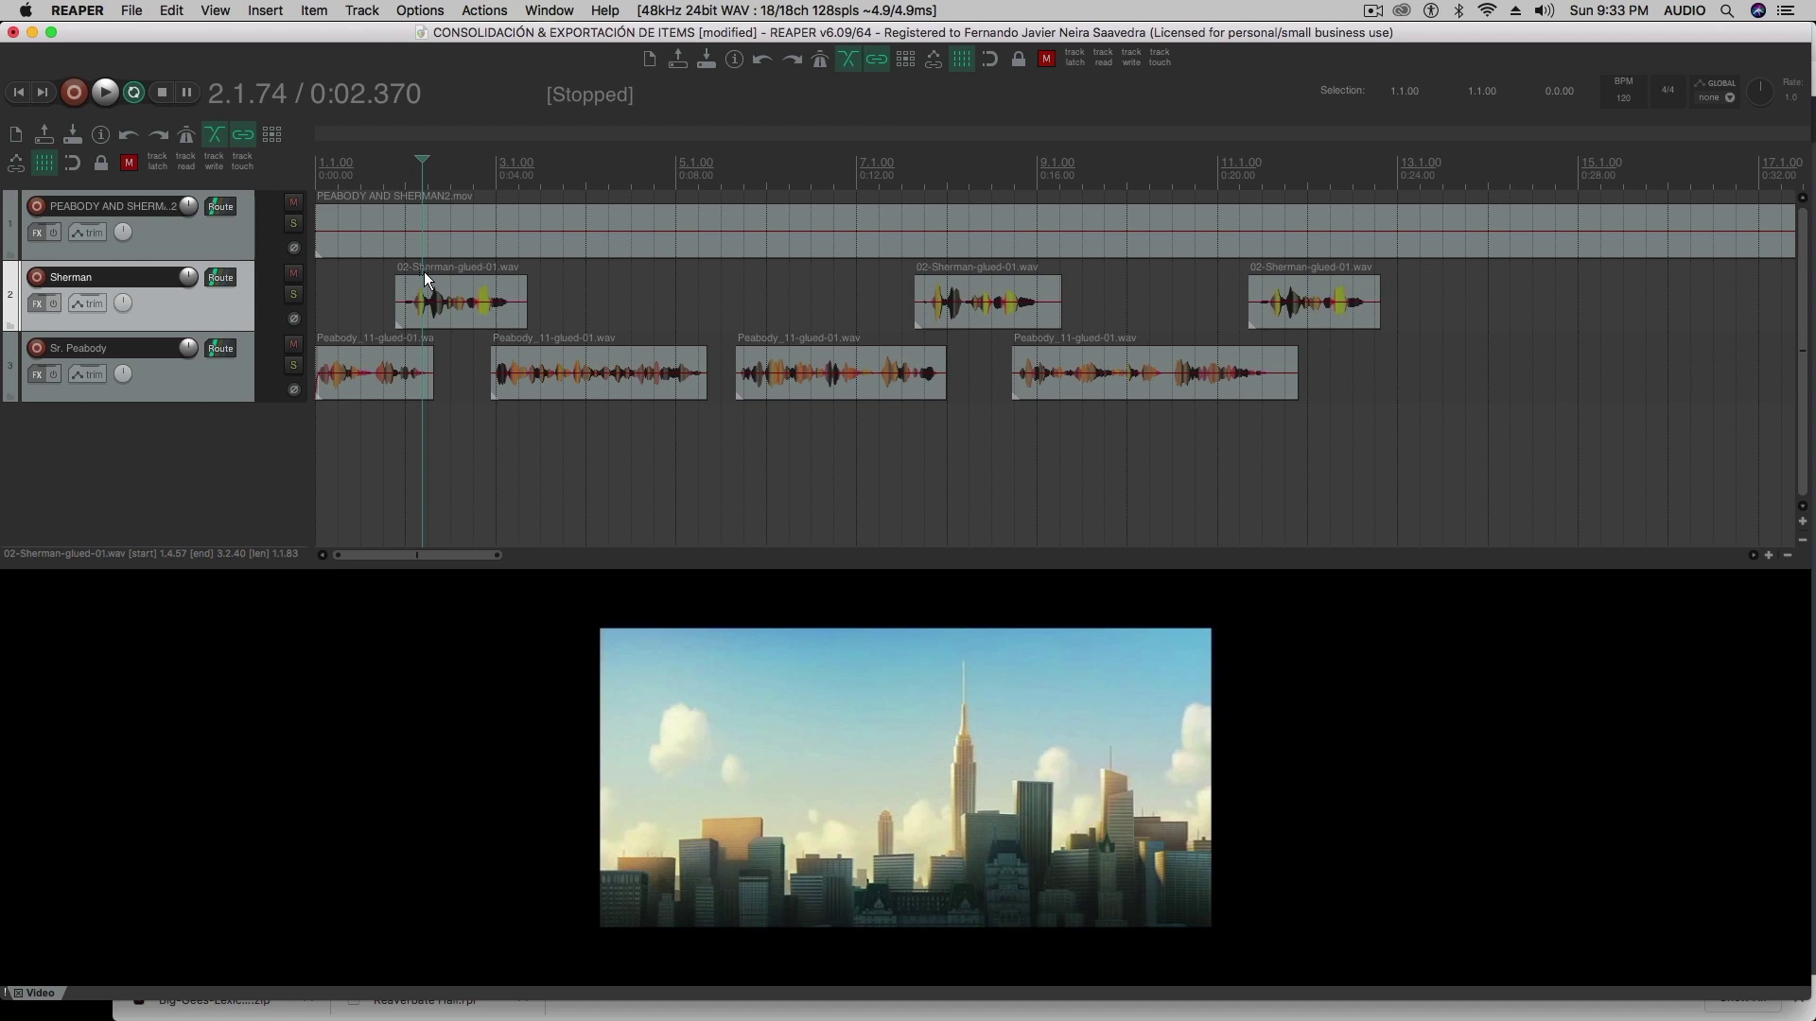
click(377, 272)
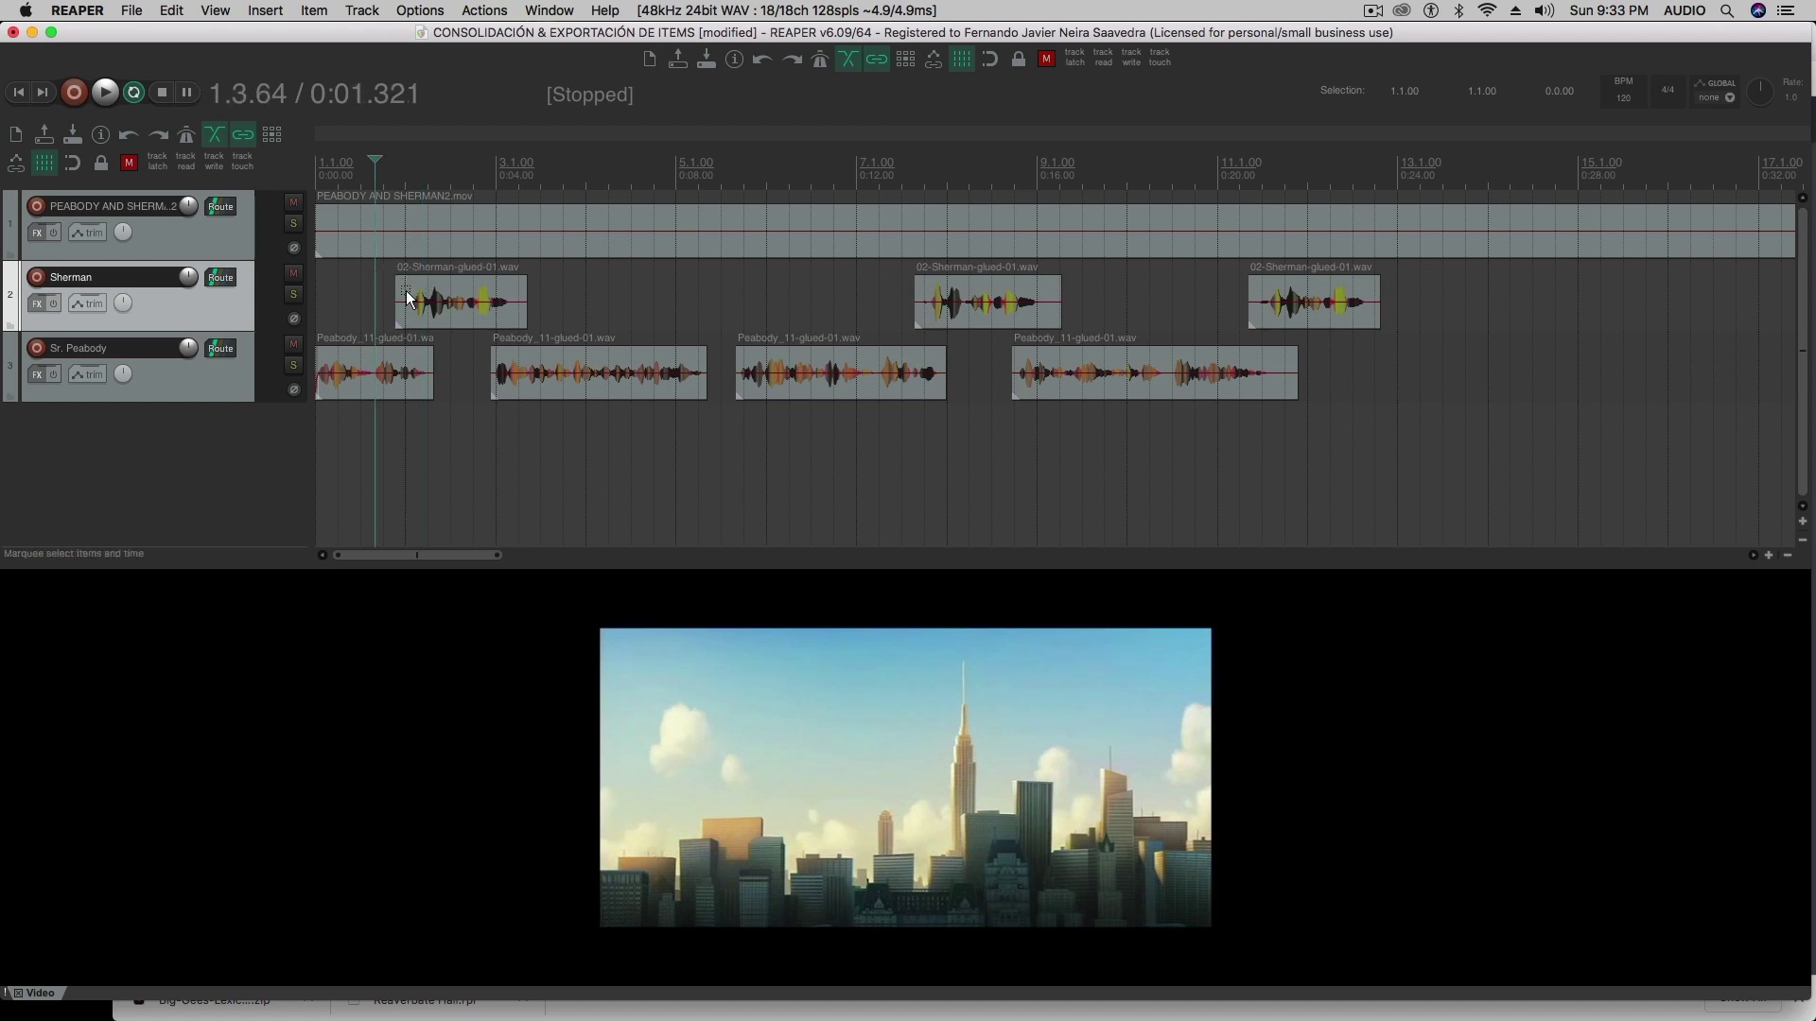
click(561, 291)
click(821, 288)
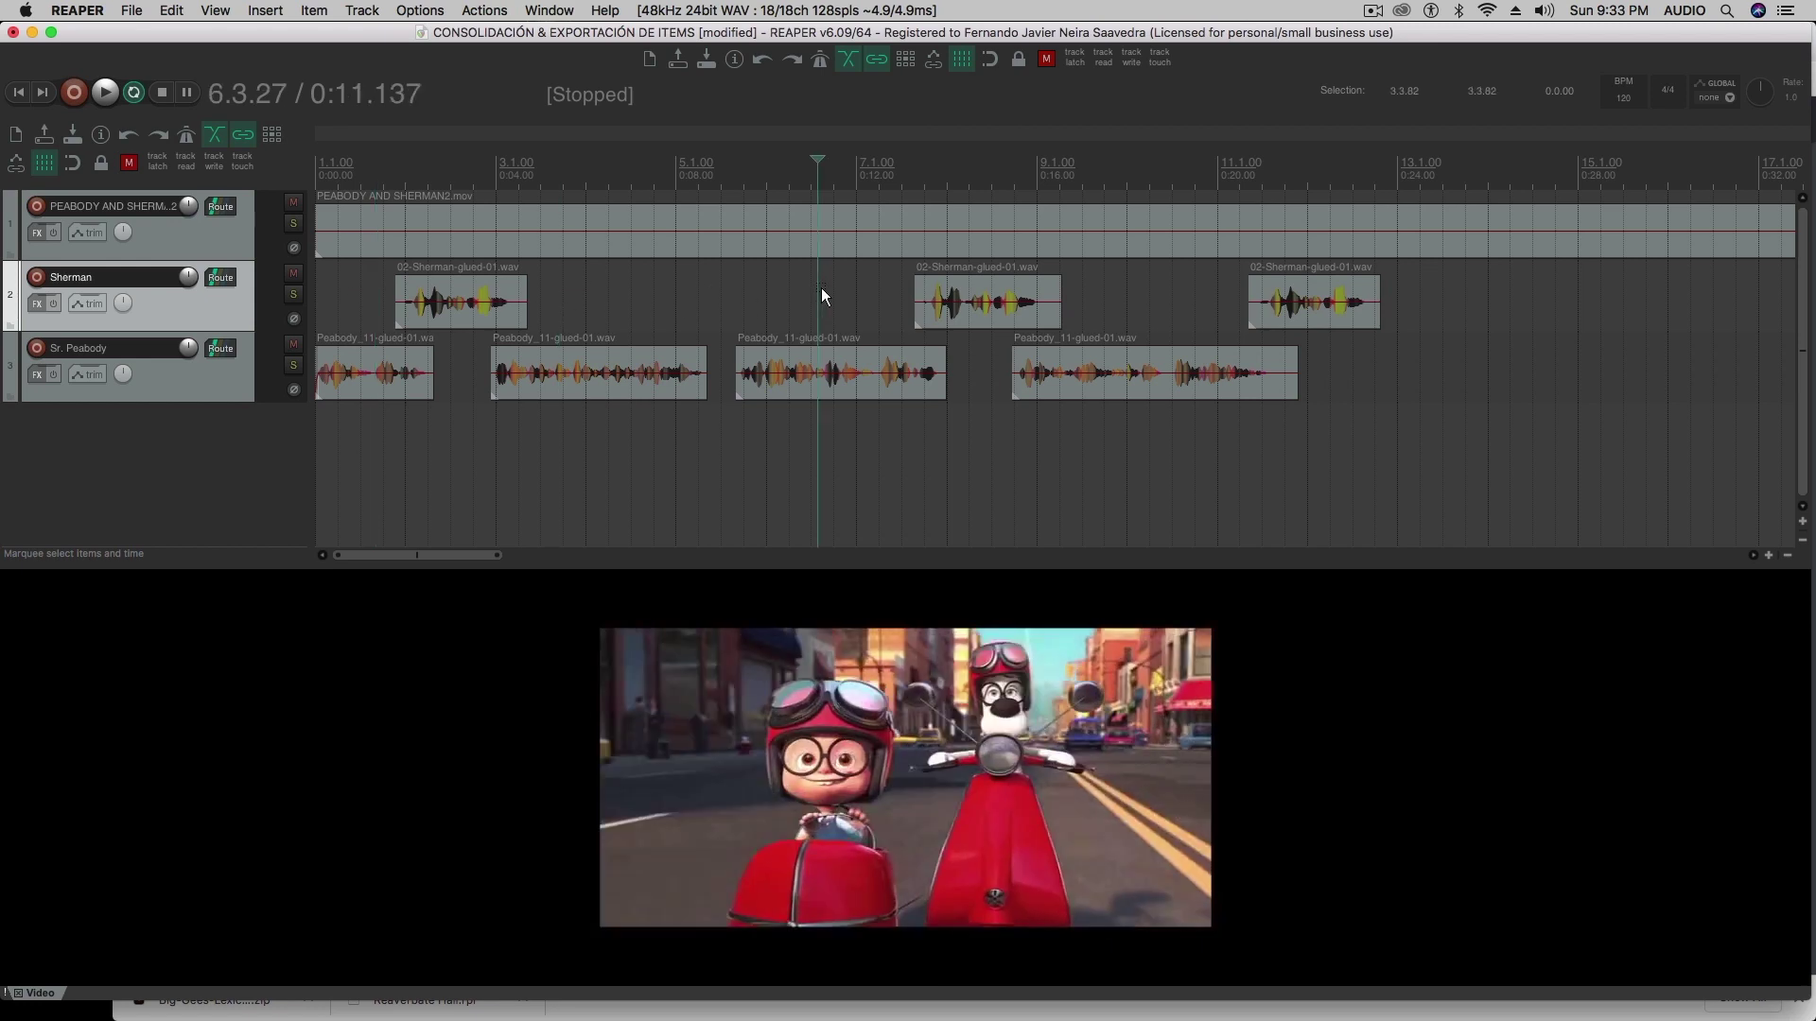
click(1093, 282)
click(860, 276)
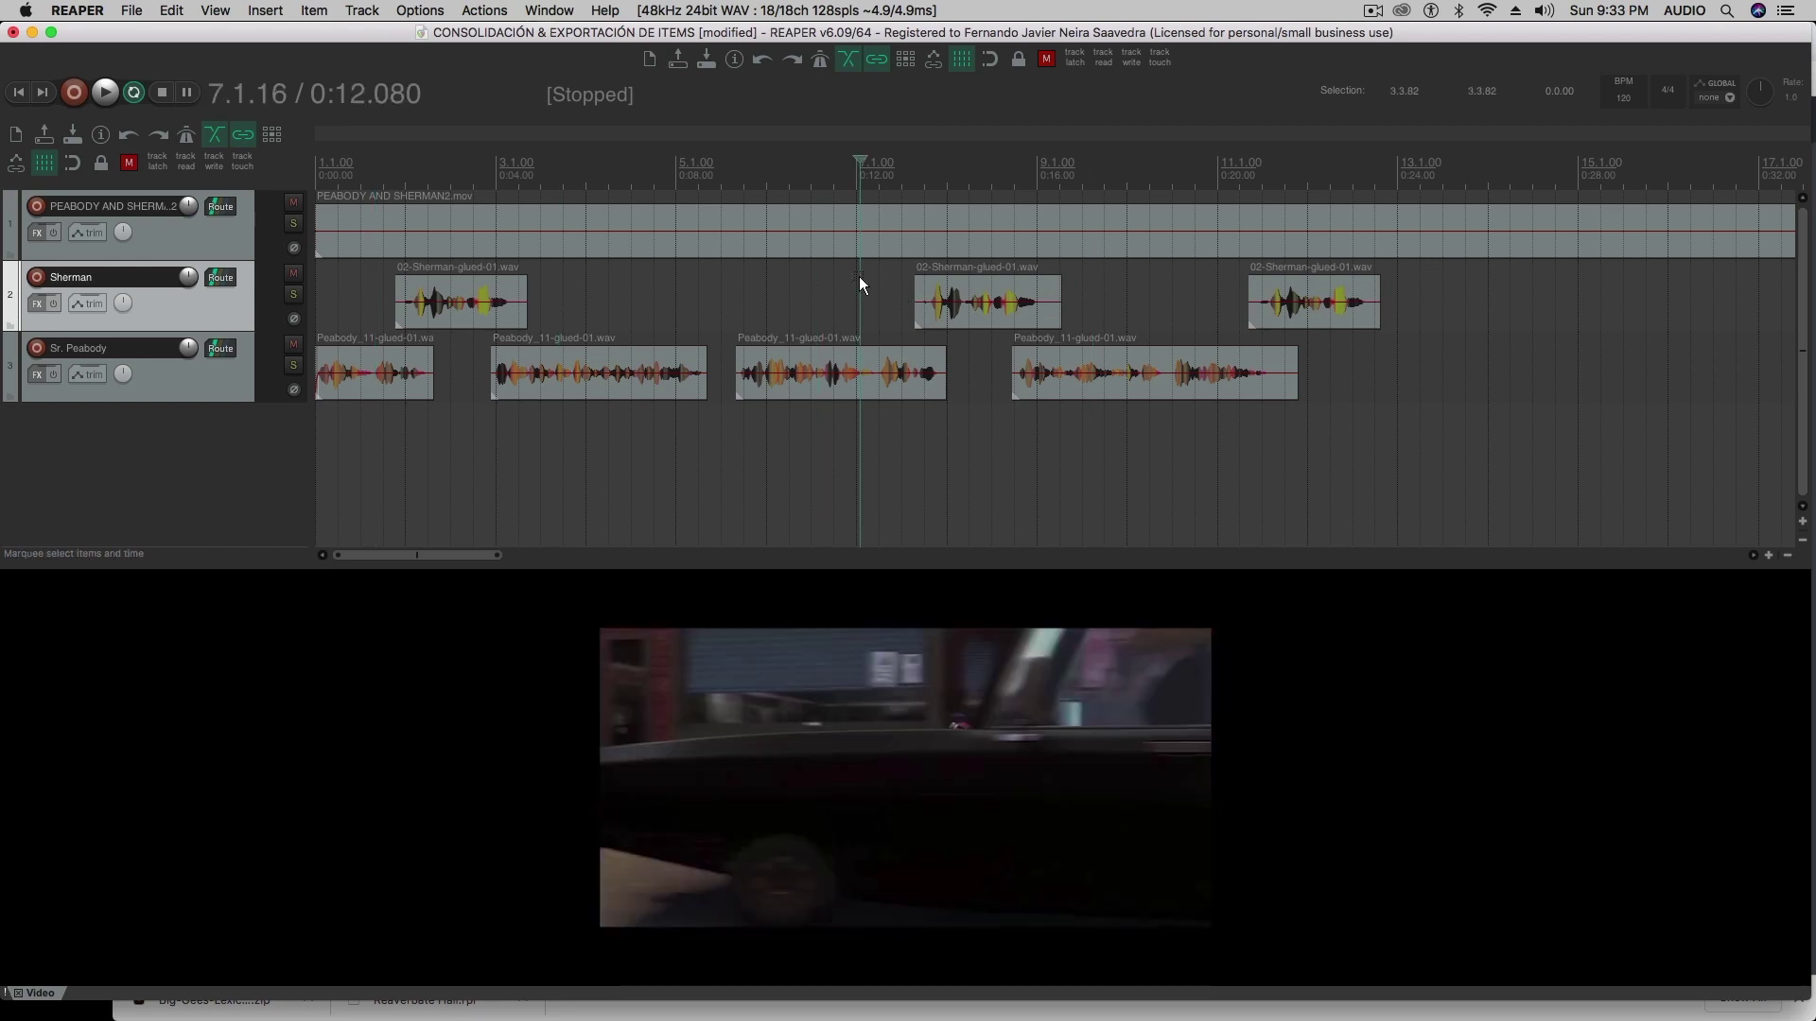
click(715, 289)
click(627, 286)
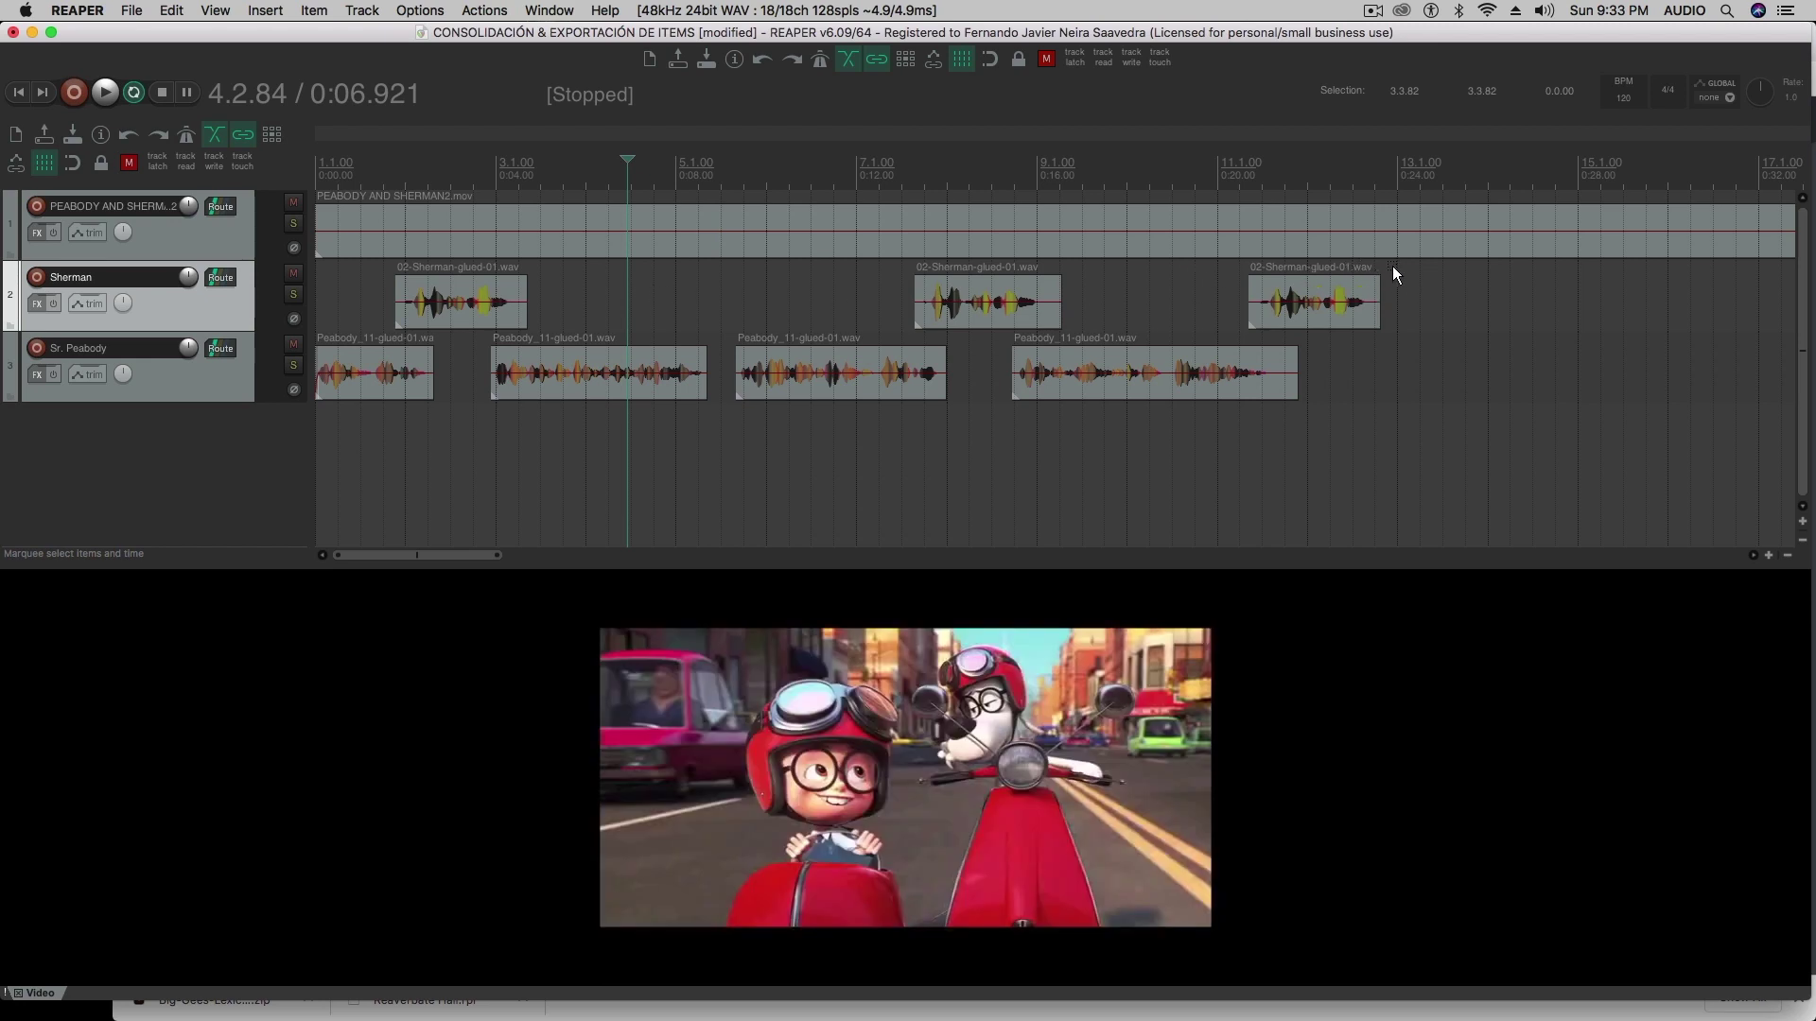
Select all Sherman clips together with a time range from the project start to just past the last clip.
drag(1404, 267, 1233, 308)
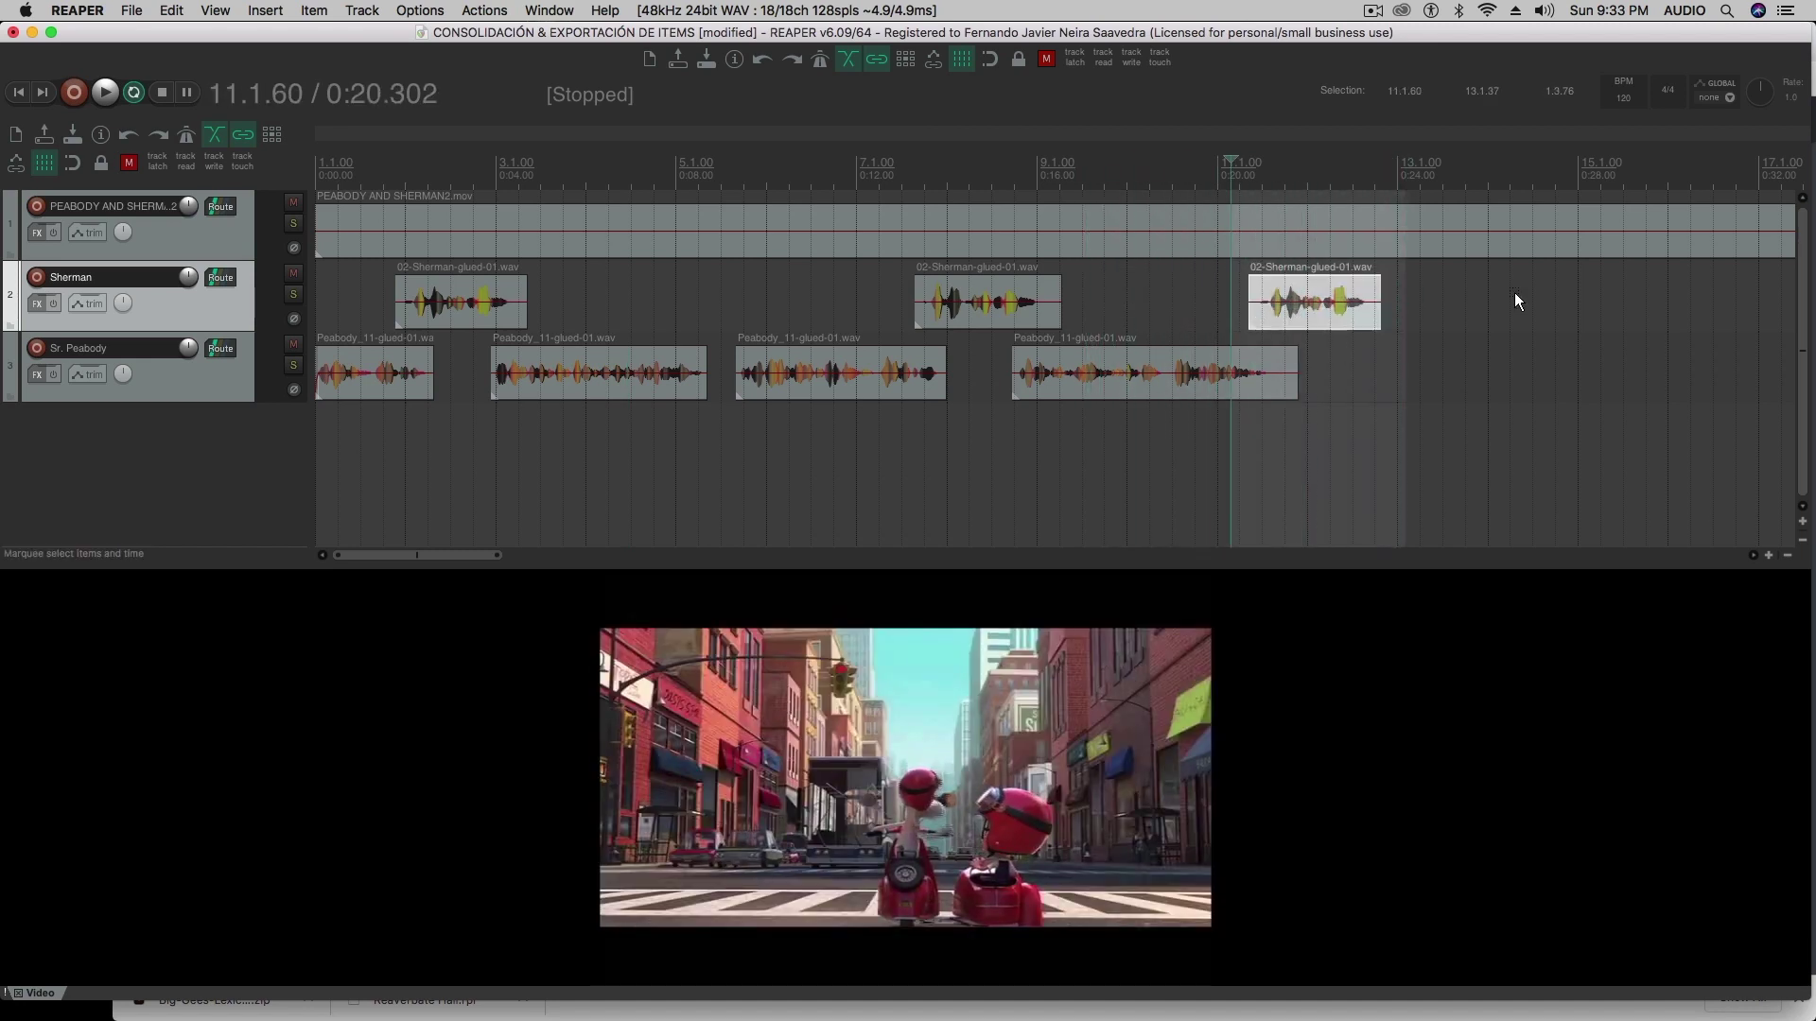
click(1513, 292)
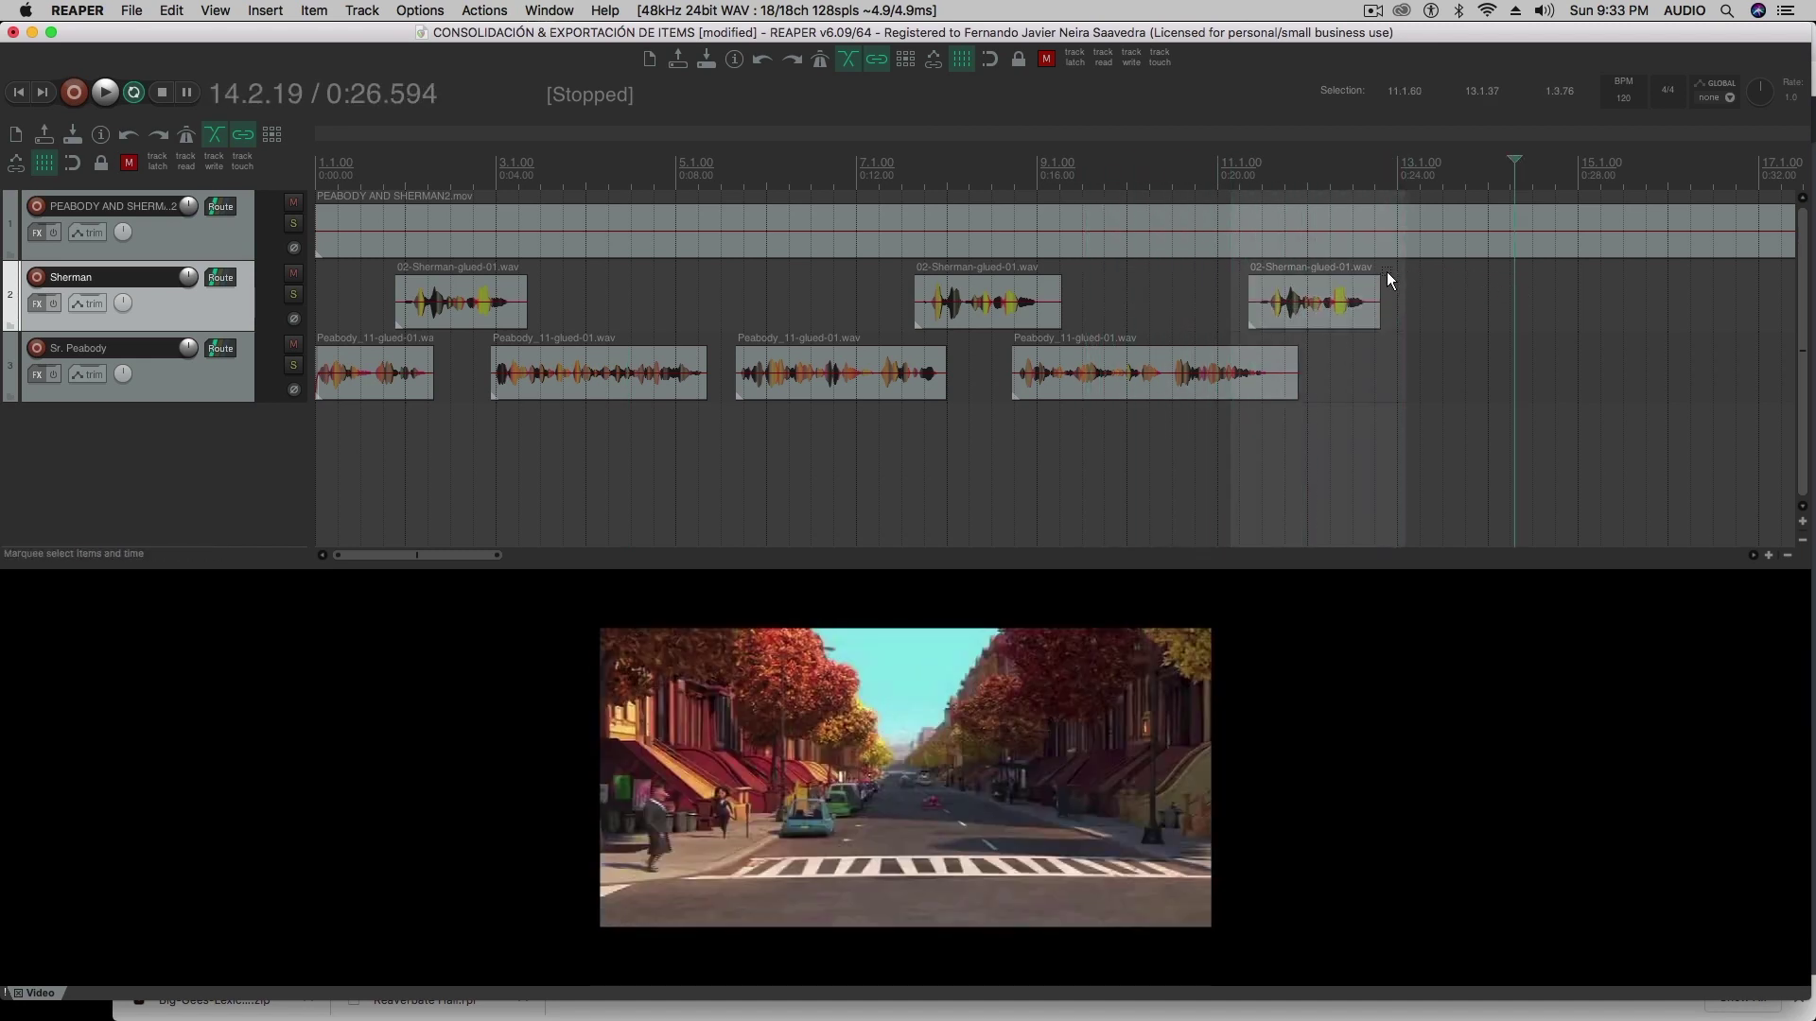
drag(1387, 270, 277, 316)
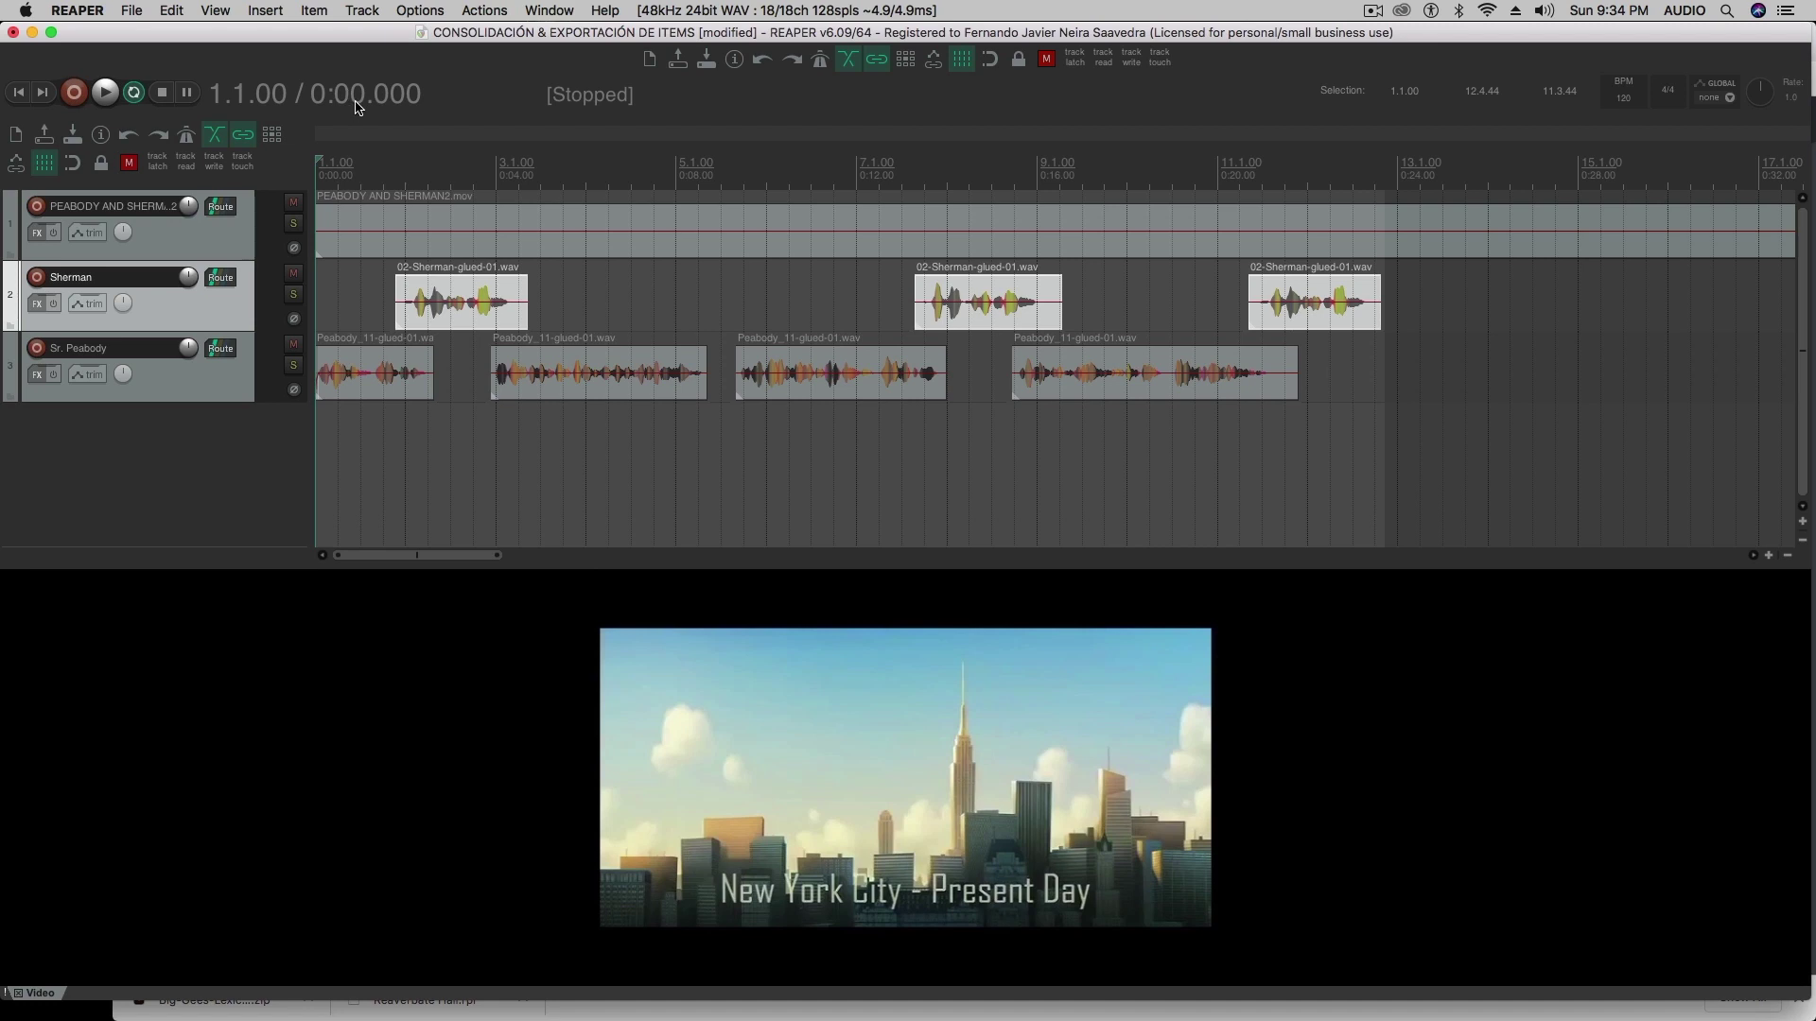
click(1427, 274)
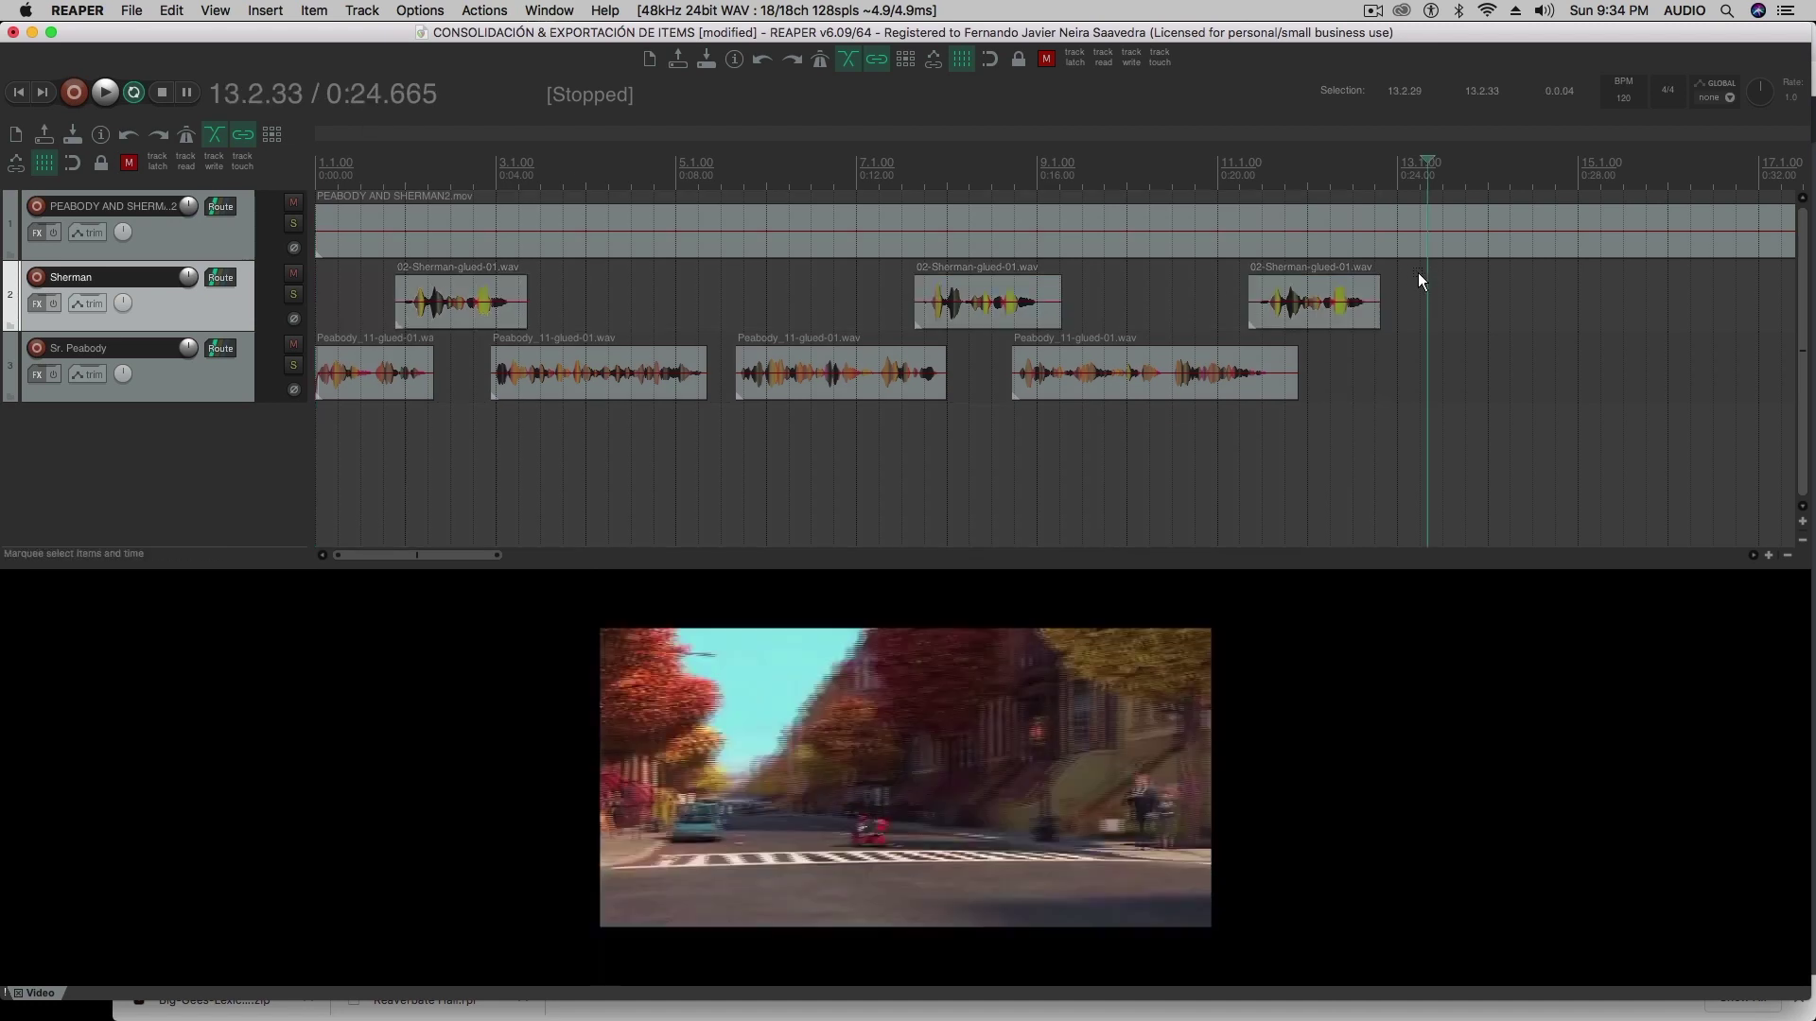
drag(1393, 268, 282, 294)
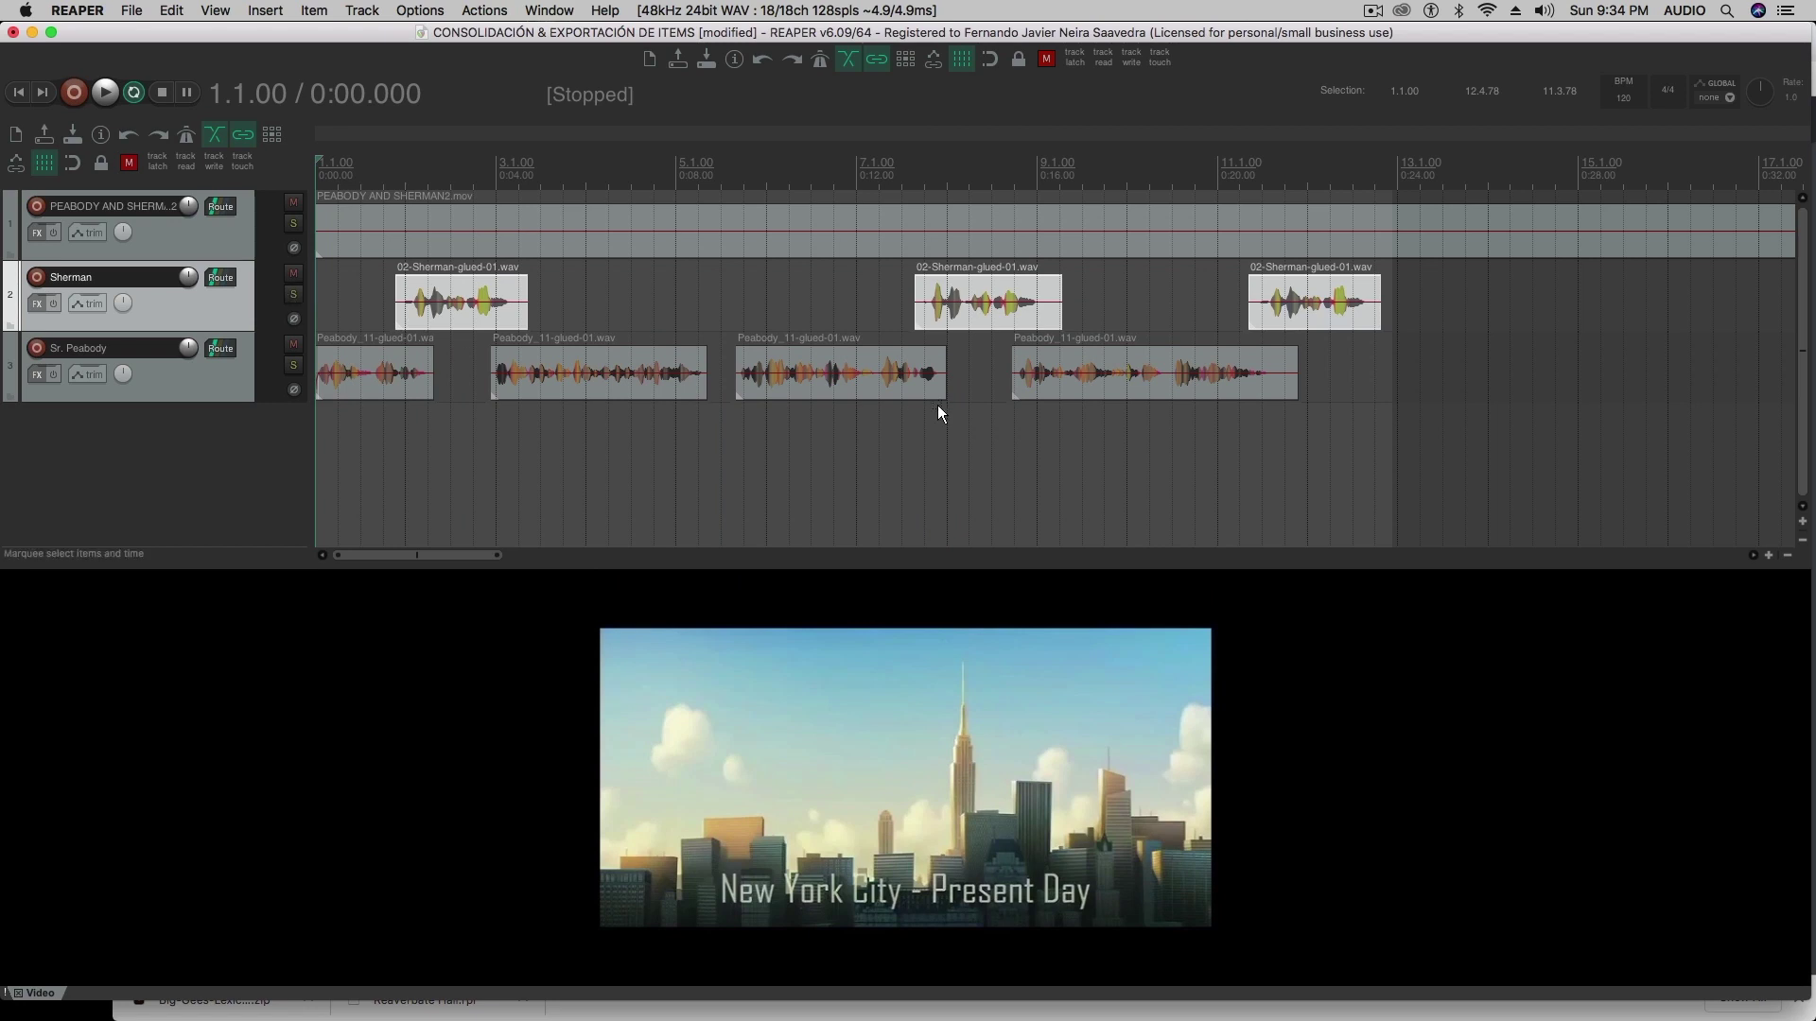
Select all Sherman and Sr. Peabody clips with a time range from the project start past the last clip, and glue them within that time selection.
click(1434, 282)
drag(1410, 279, 301, 410)
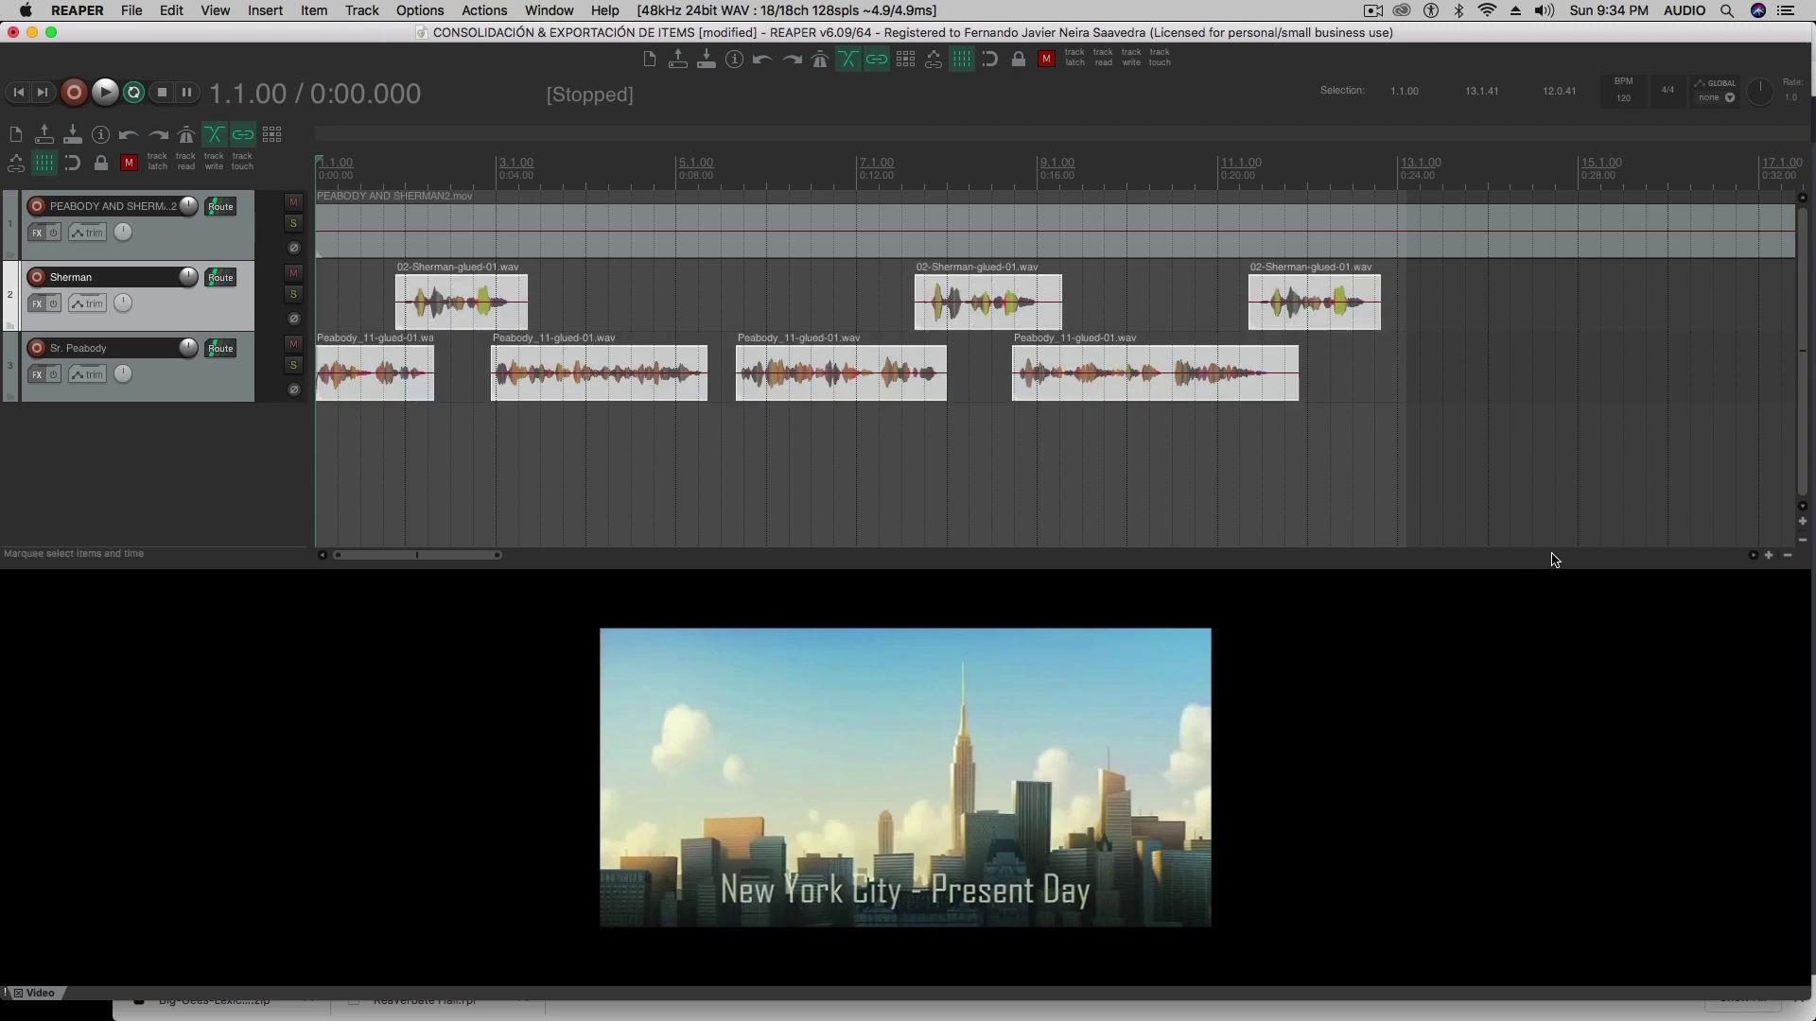
right_click(1081, 306)
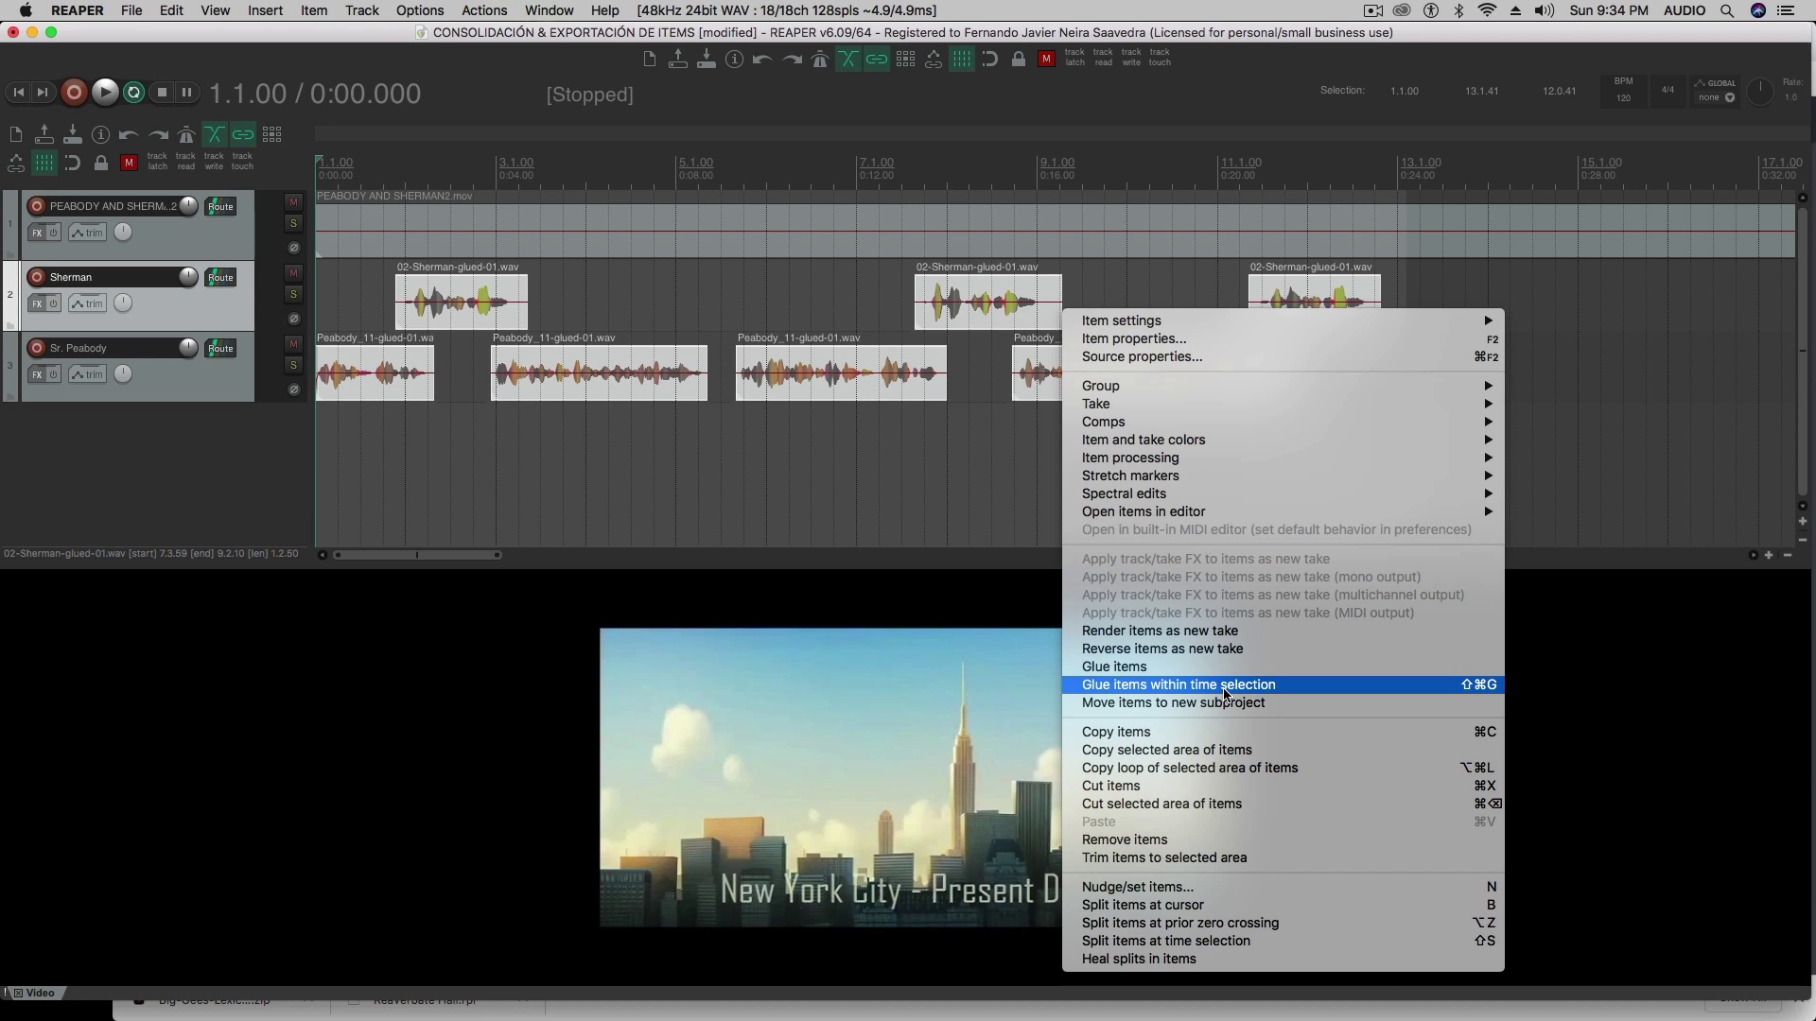
click(1225, 694)
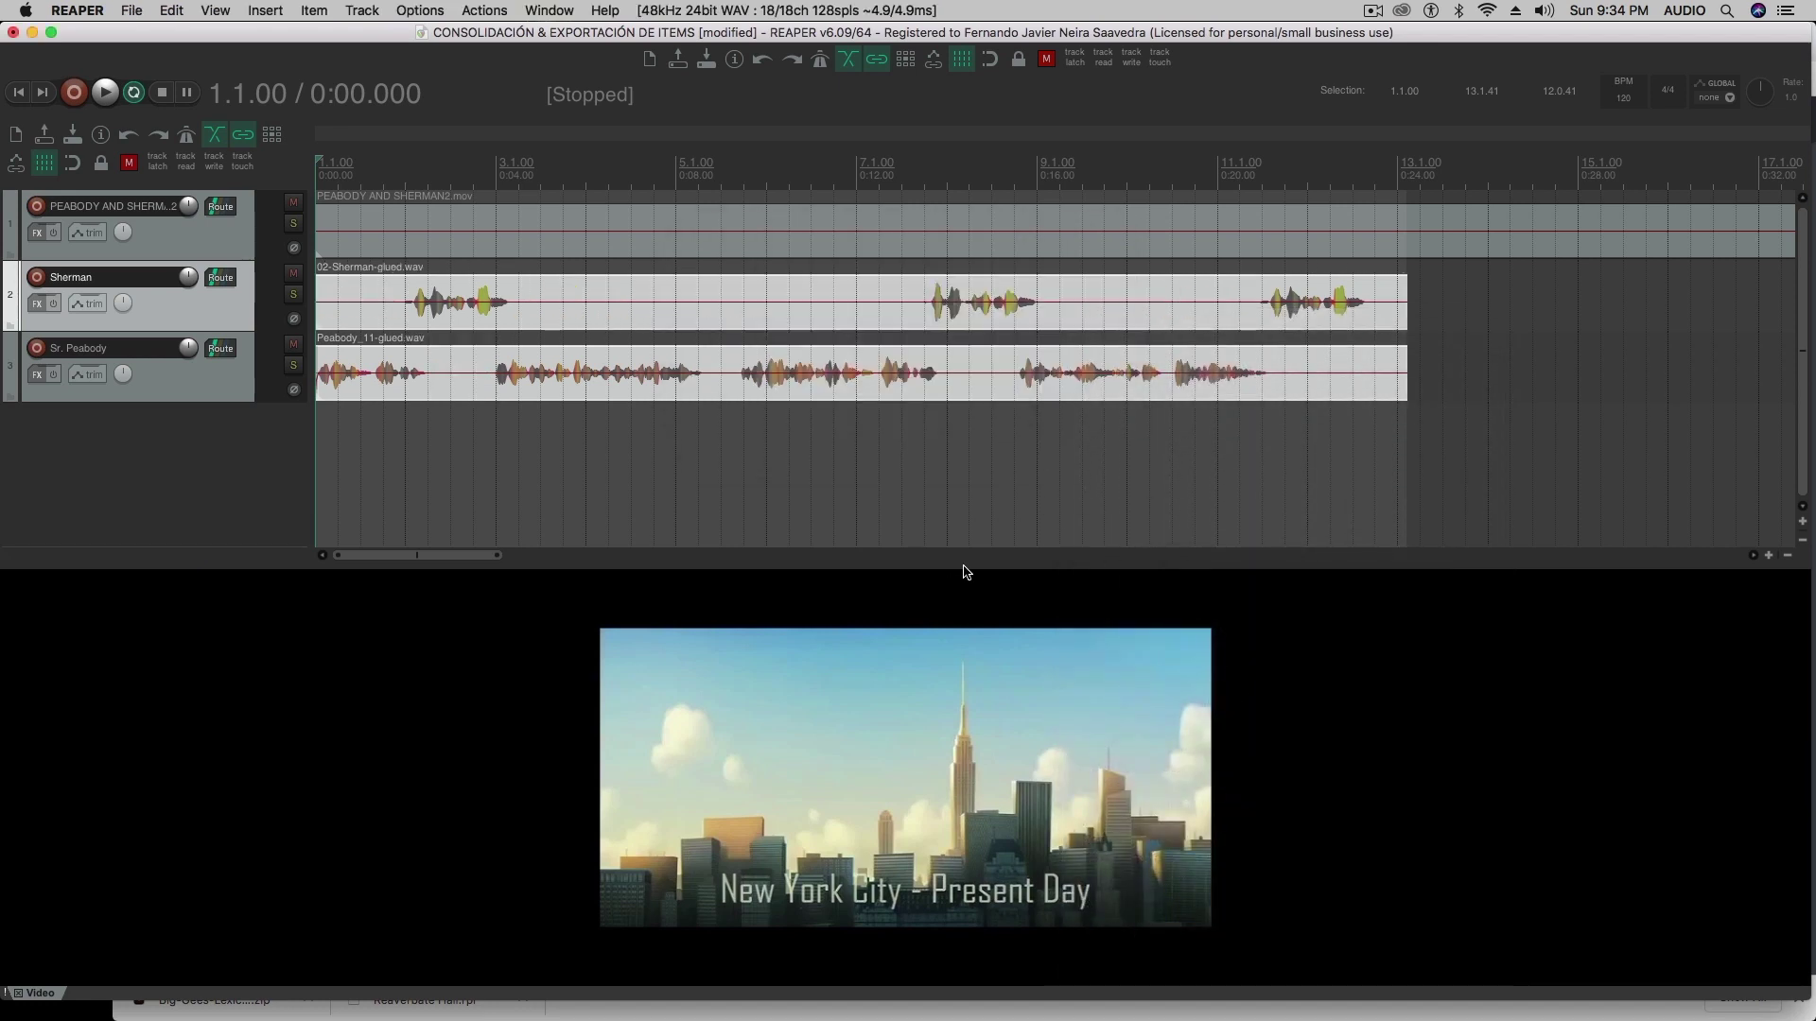
click(855, 445)
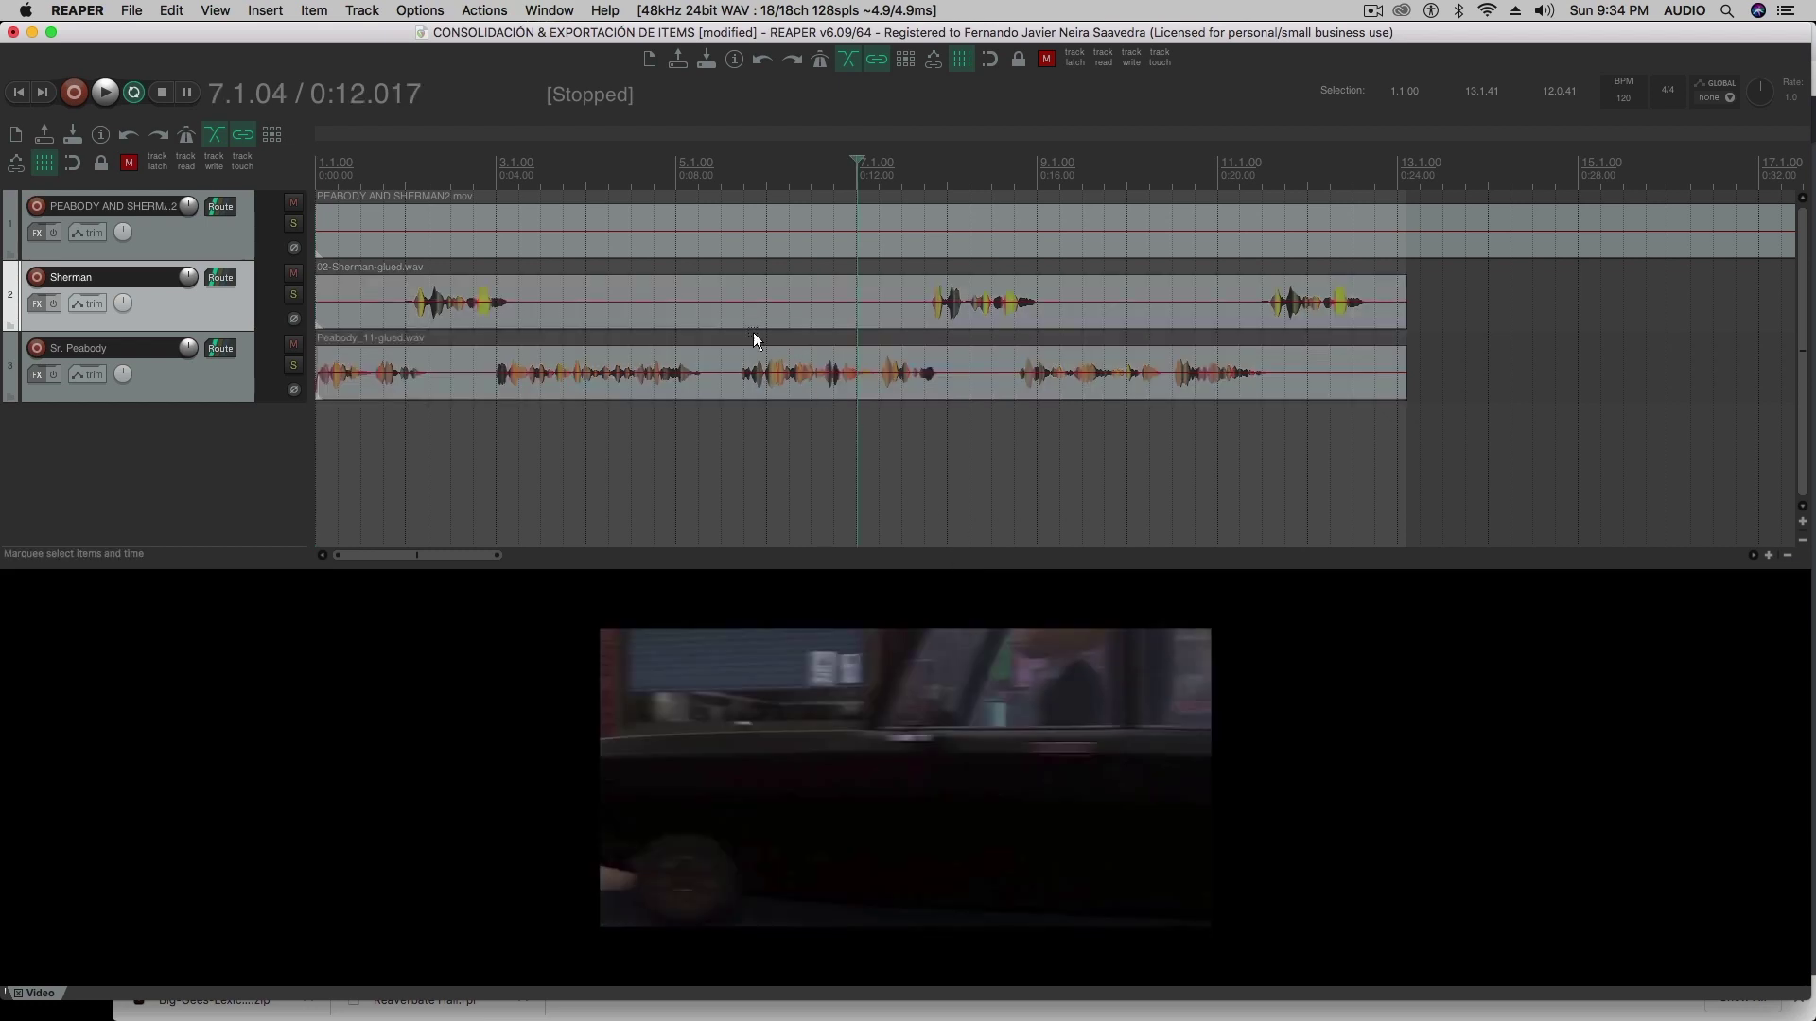
click(662, 301)
click(1247, 300)
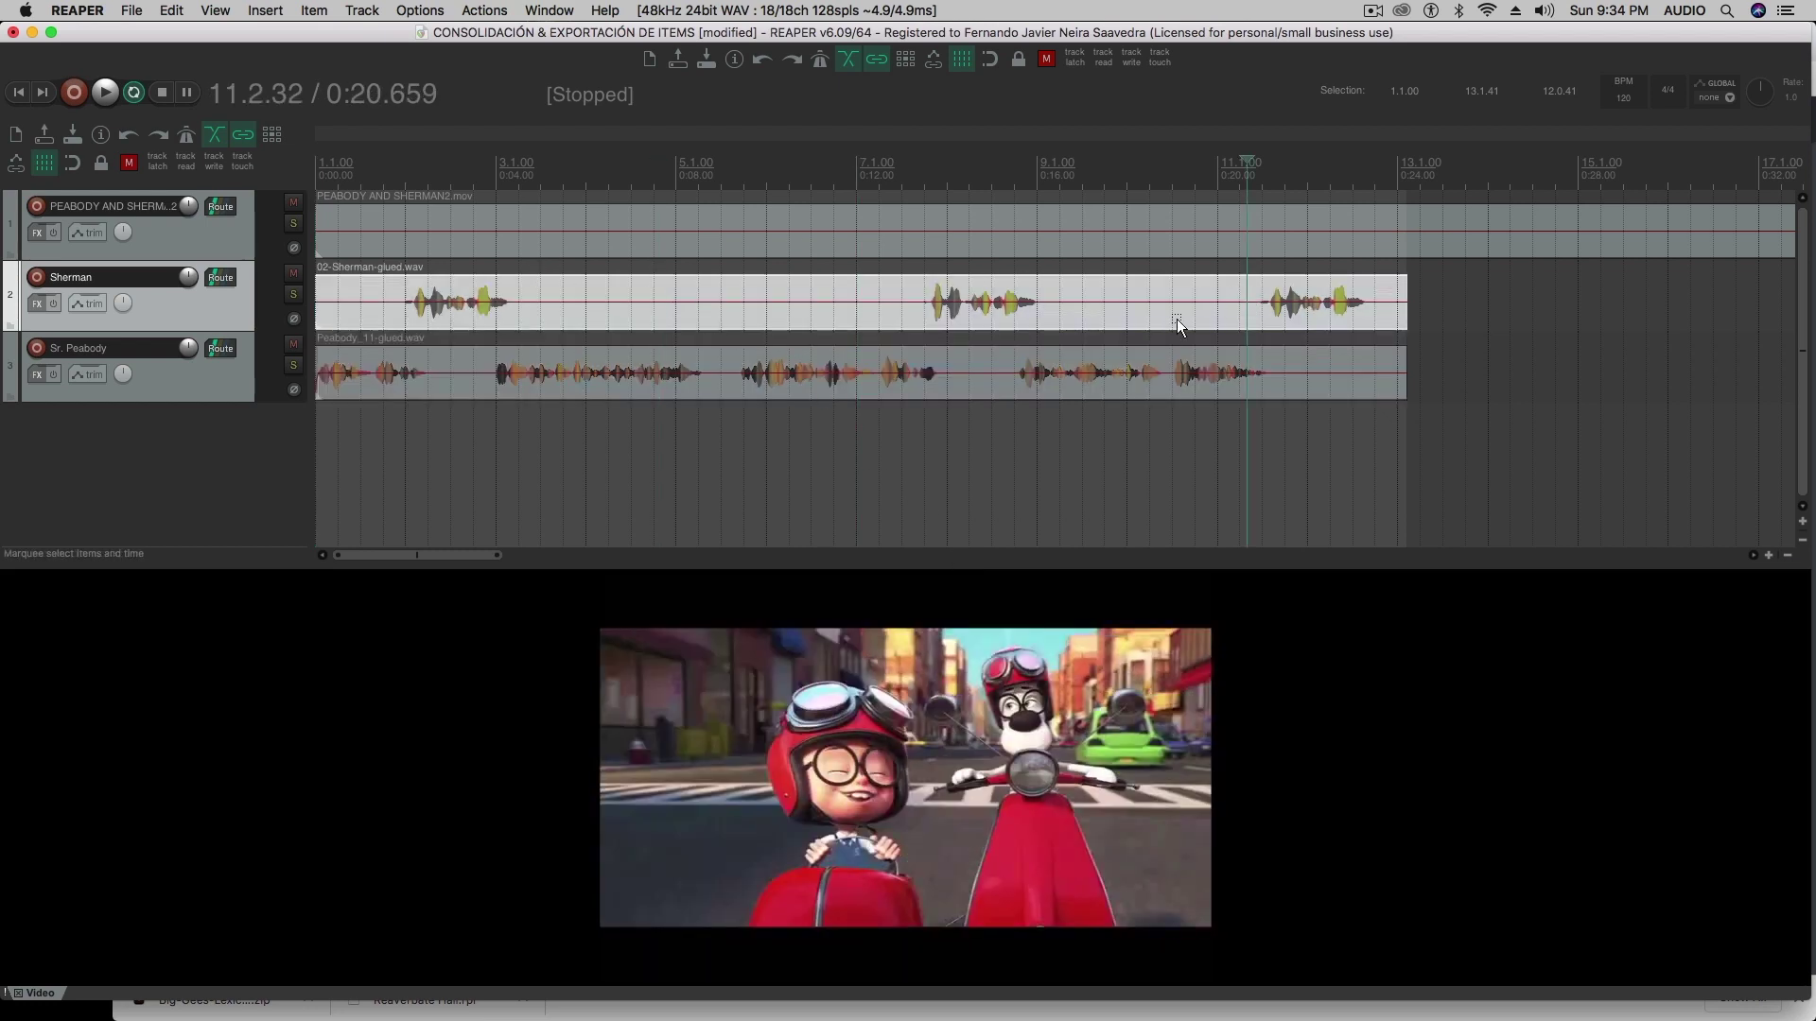
click(953, 456)
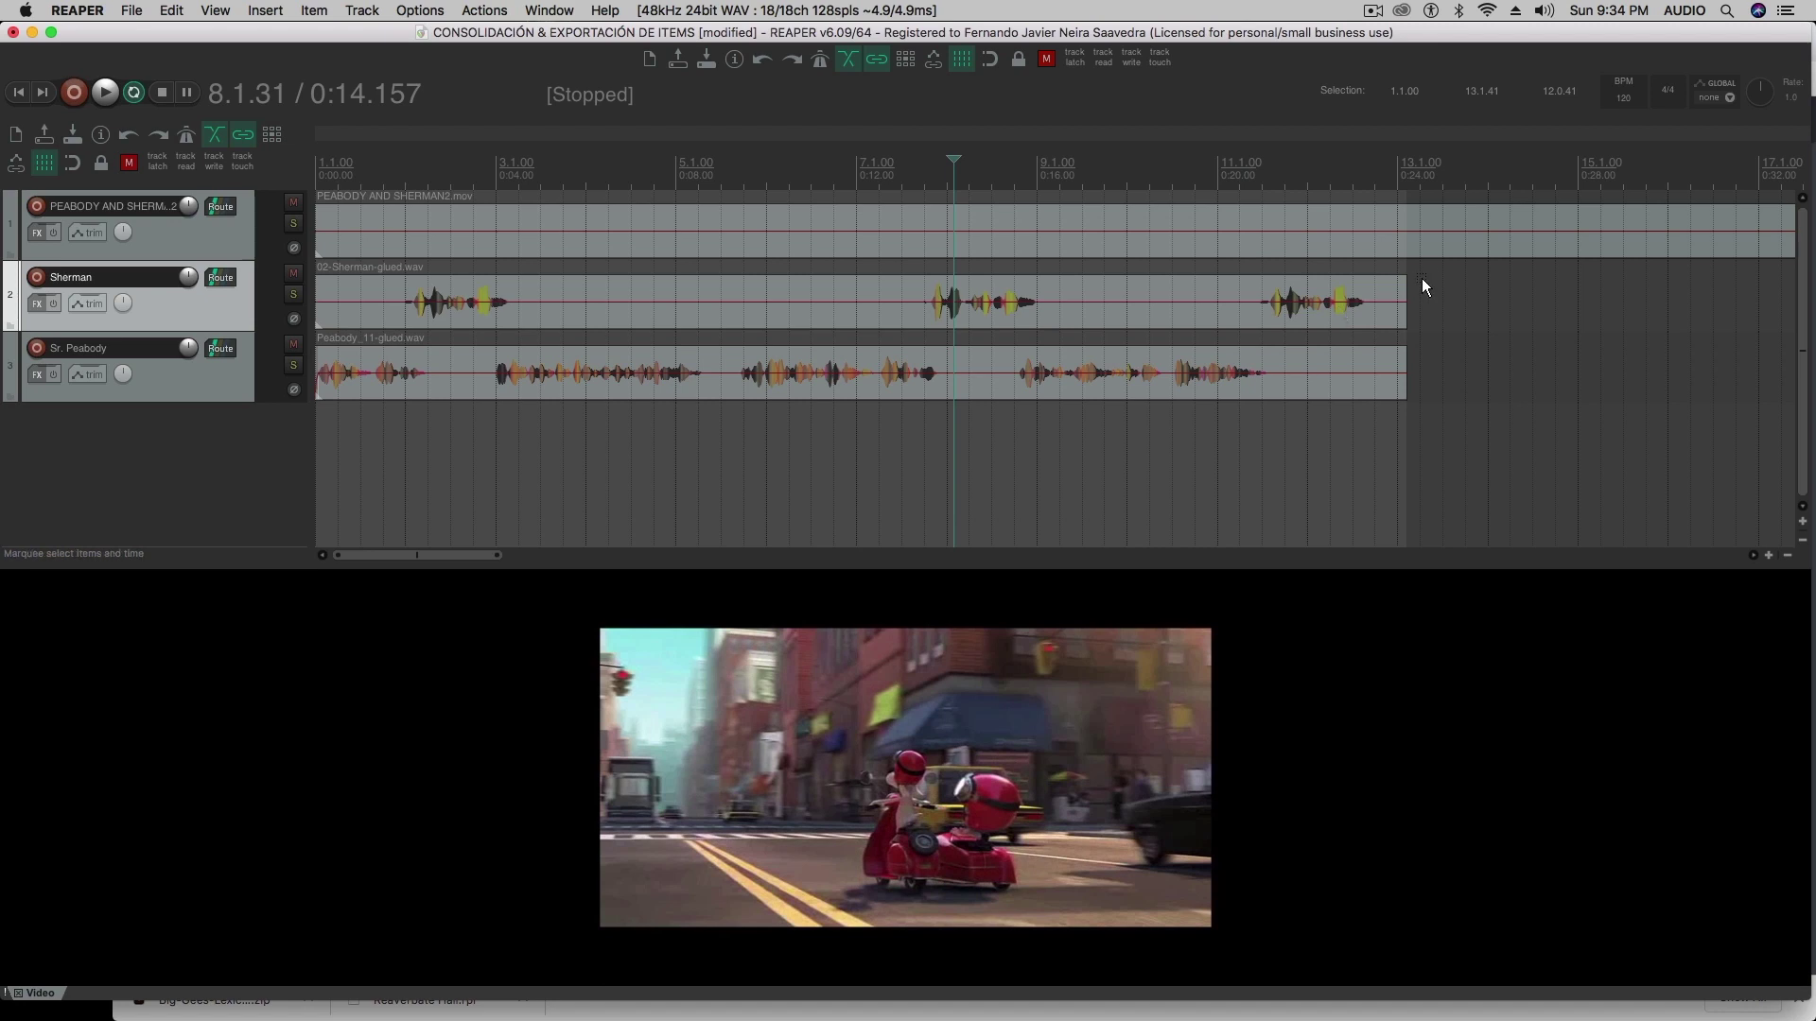
Clear the time selection, leaving both glued items deselected.
drag(1449, 293, 1317, 377)
click(1543, 321)
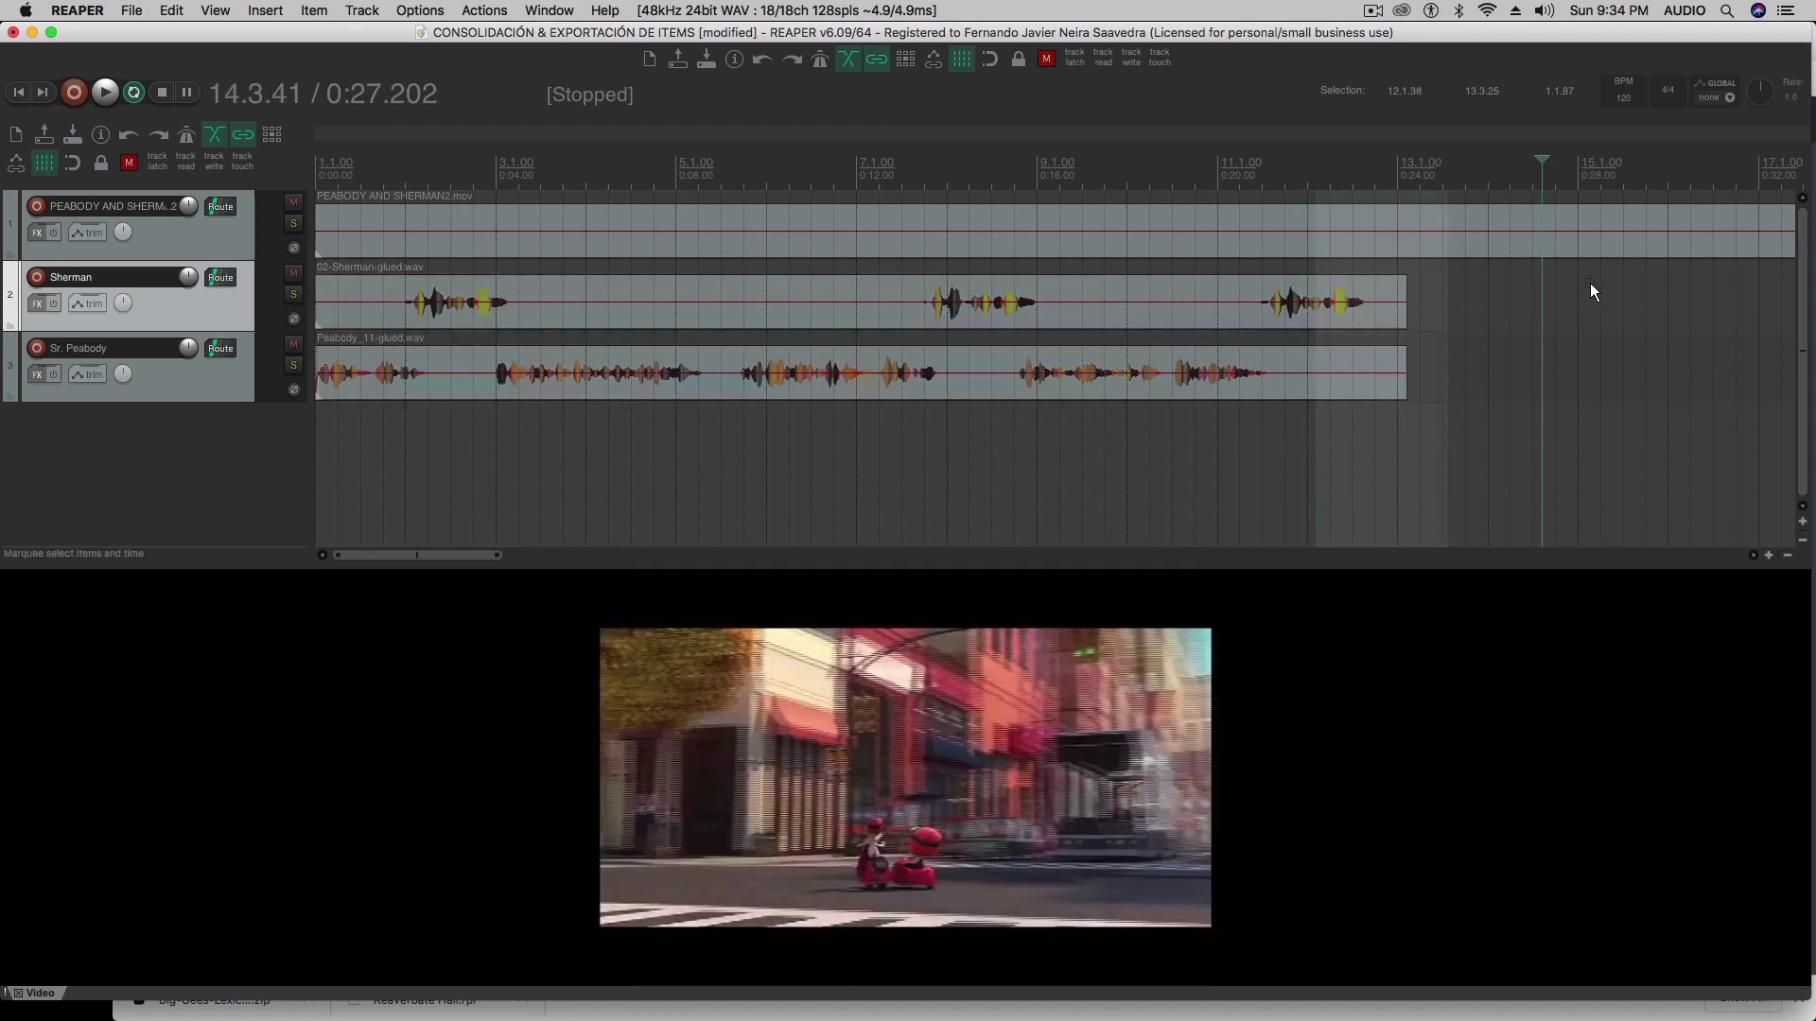
drag(1593, 284, 1446, 395)
click(1466, 348)
click(1442, 301)
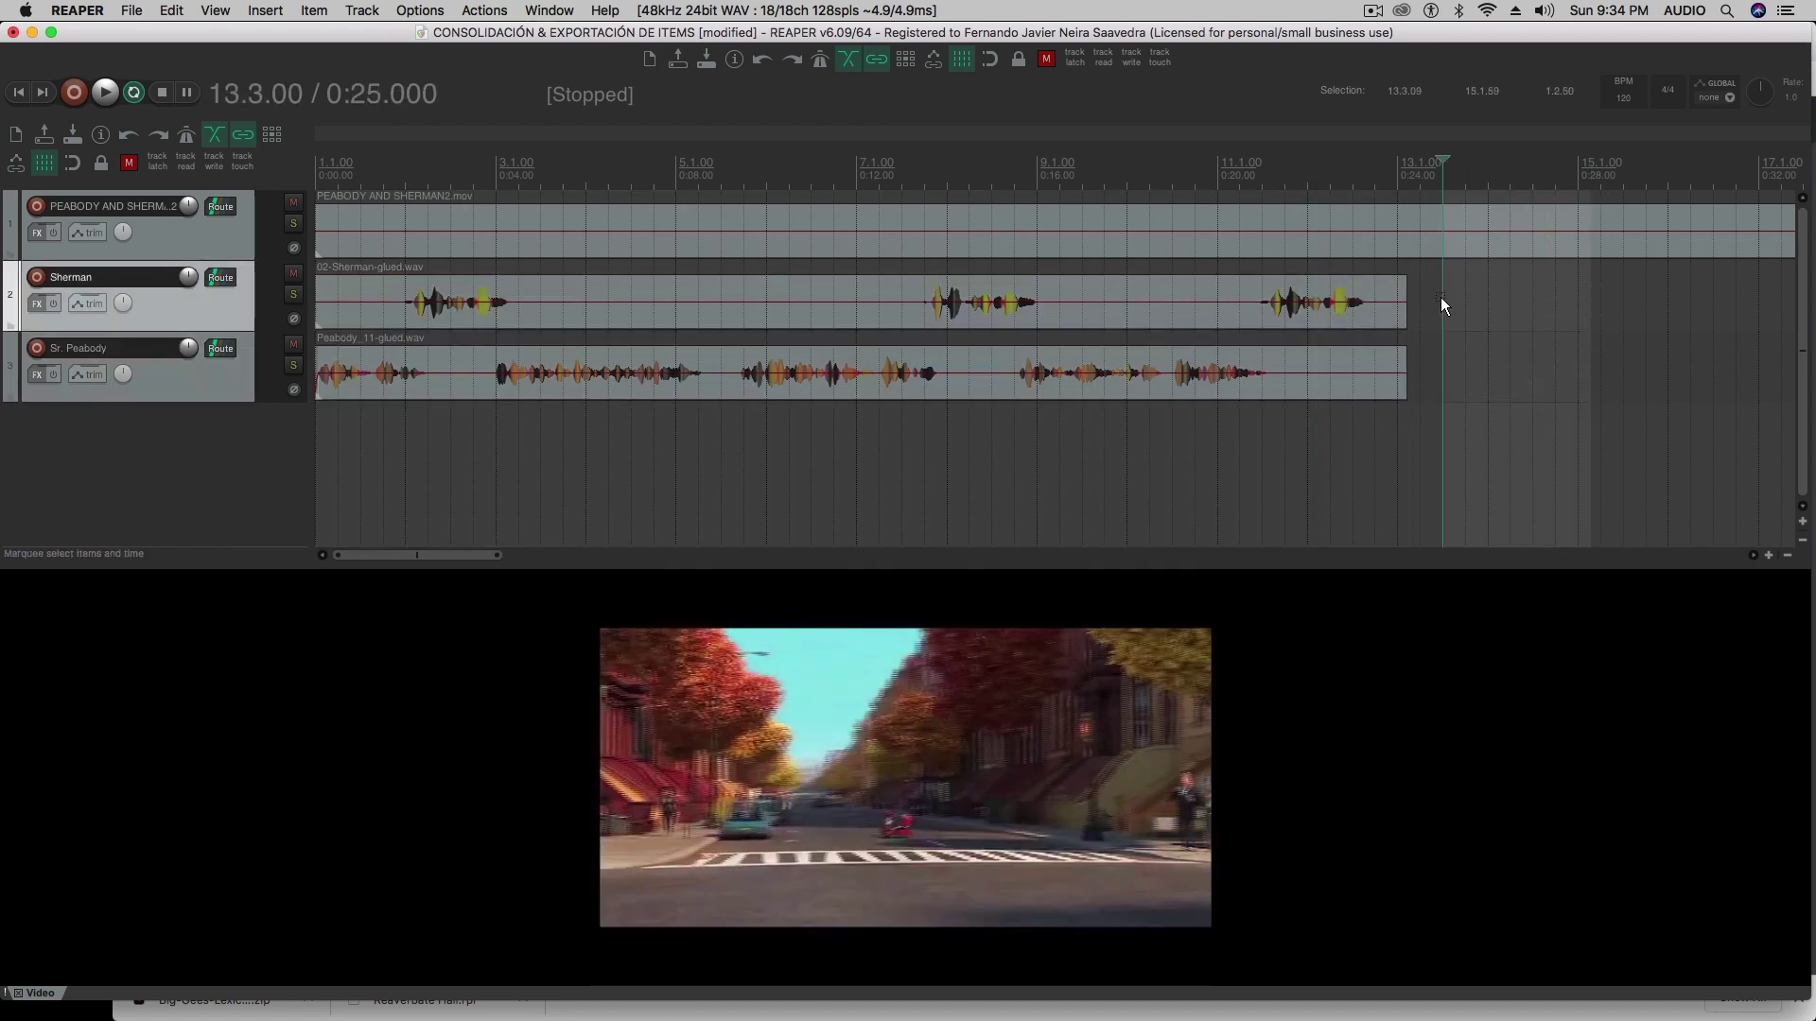
key(Escape)
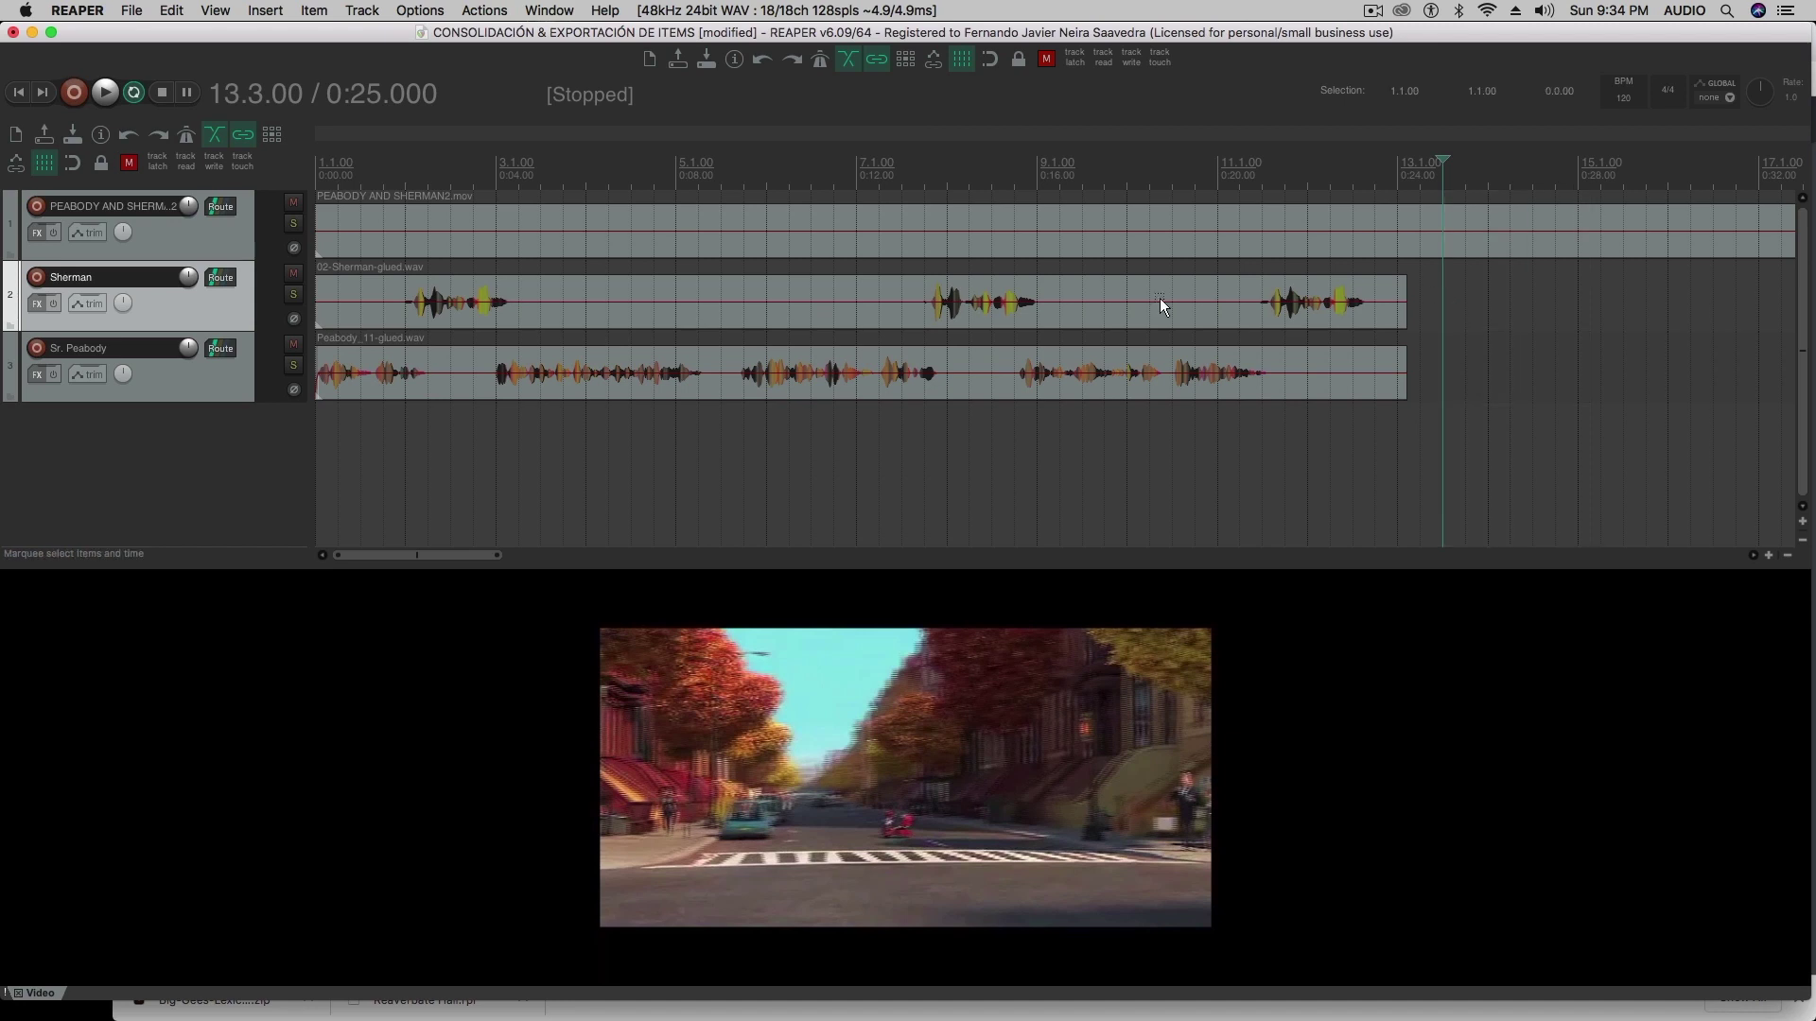
Select the glued item on the Sherman track and open the Render to File settings.
click(546, 320)
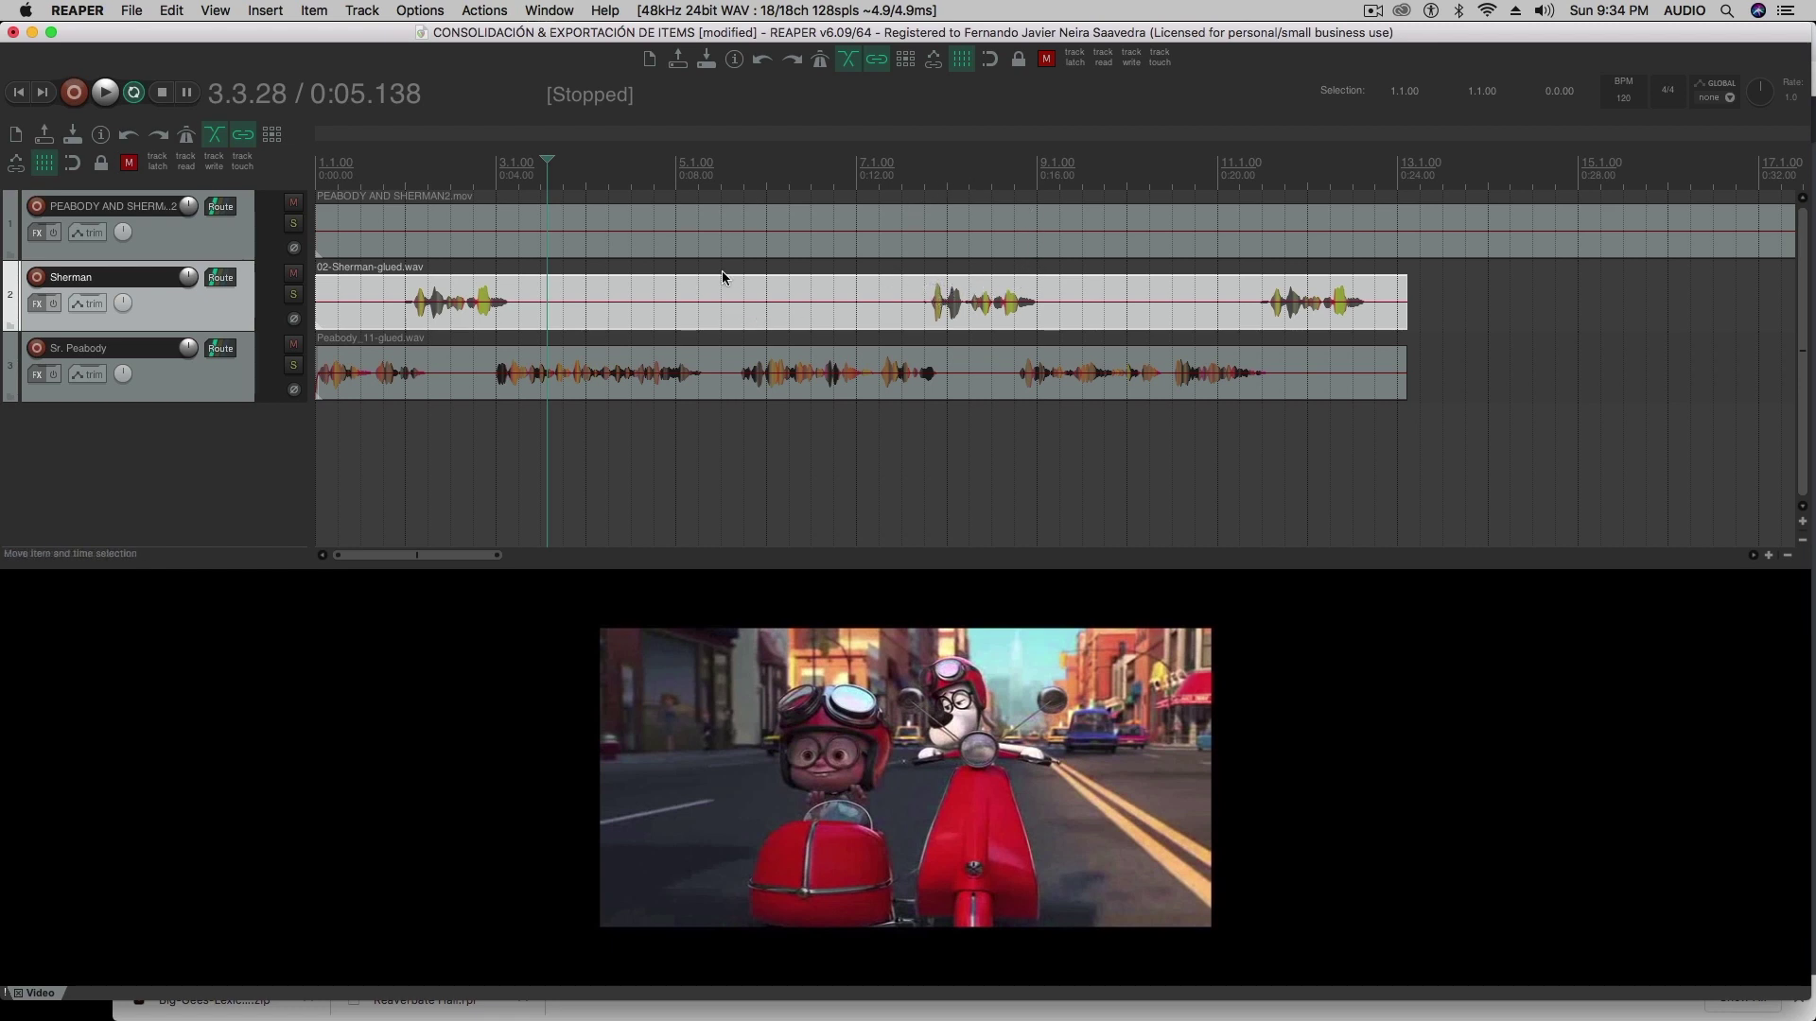
click(1452, 280)
click(1069, 296)
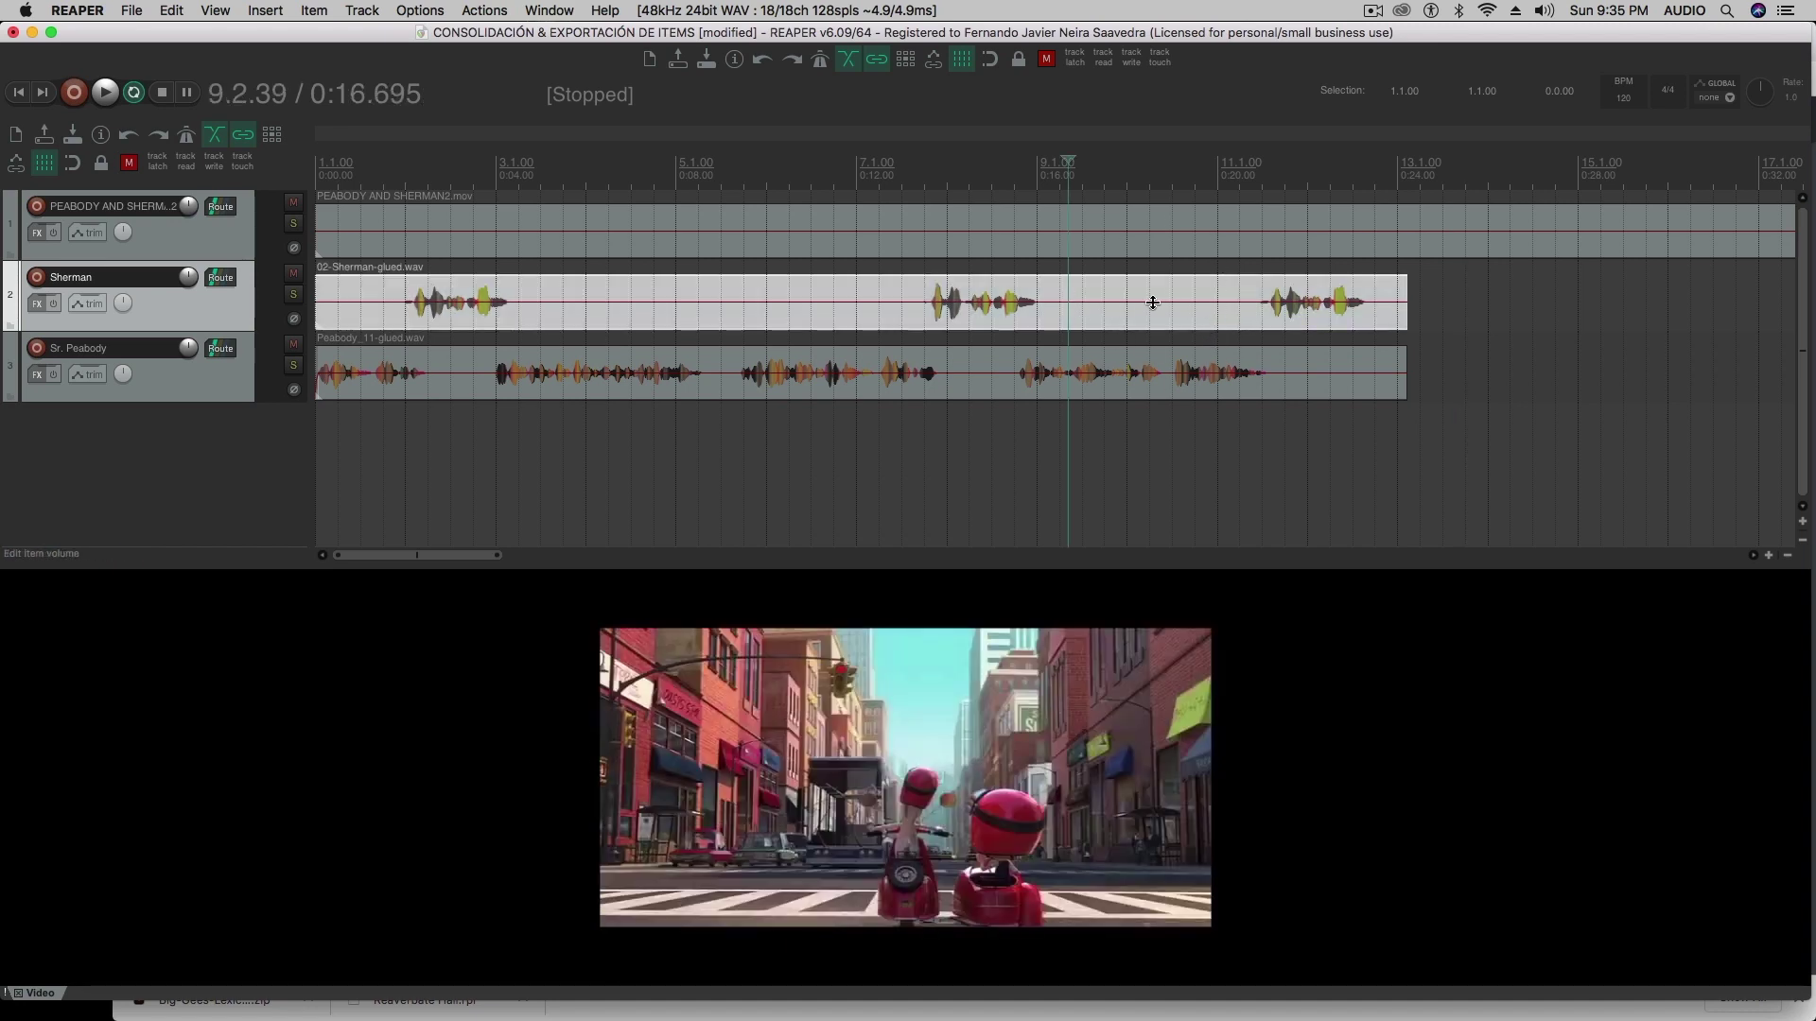
click(129, 11)
click(201, 294)
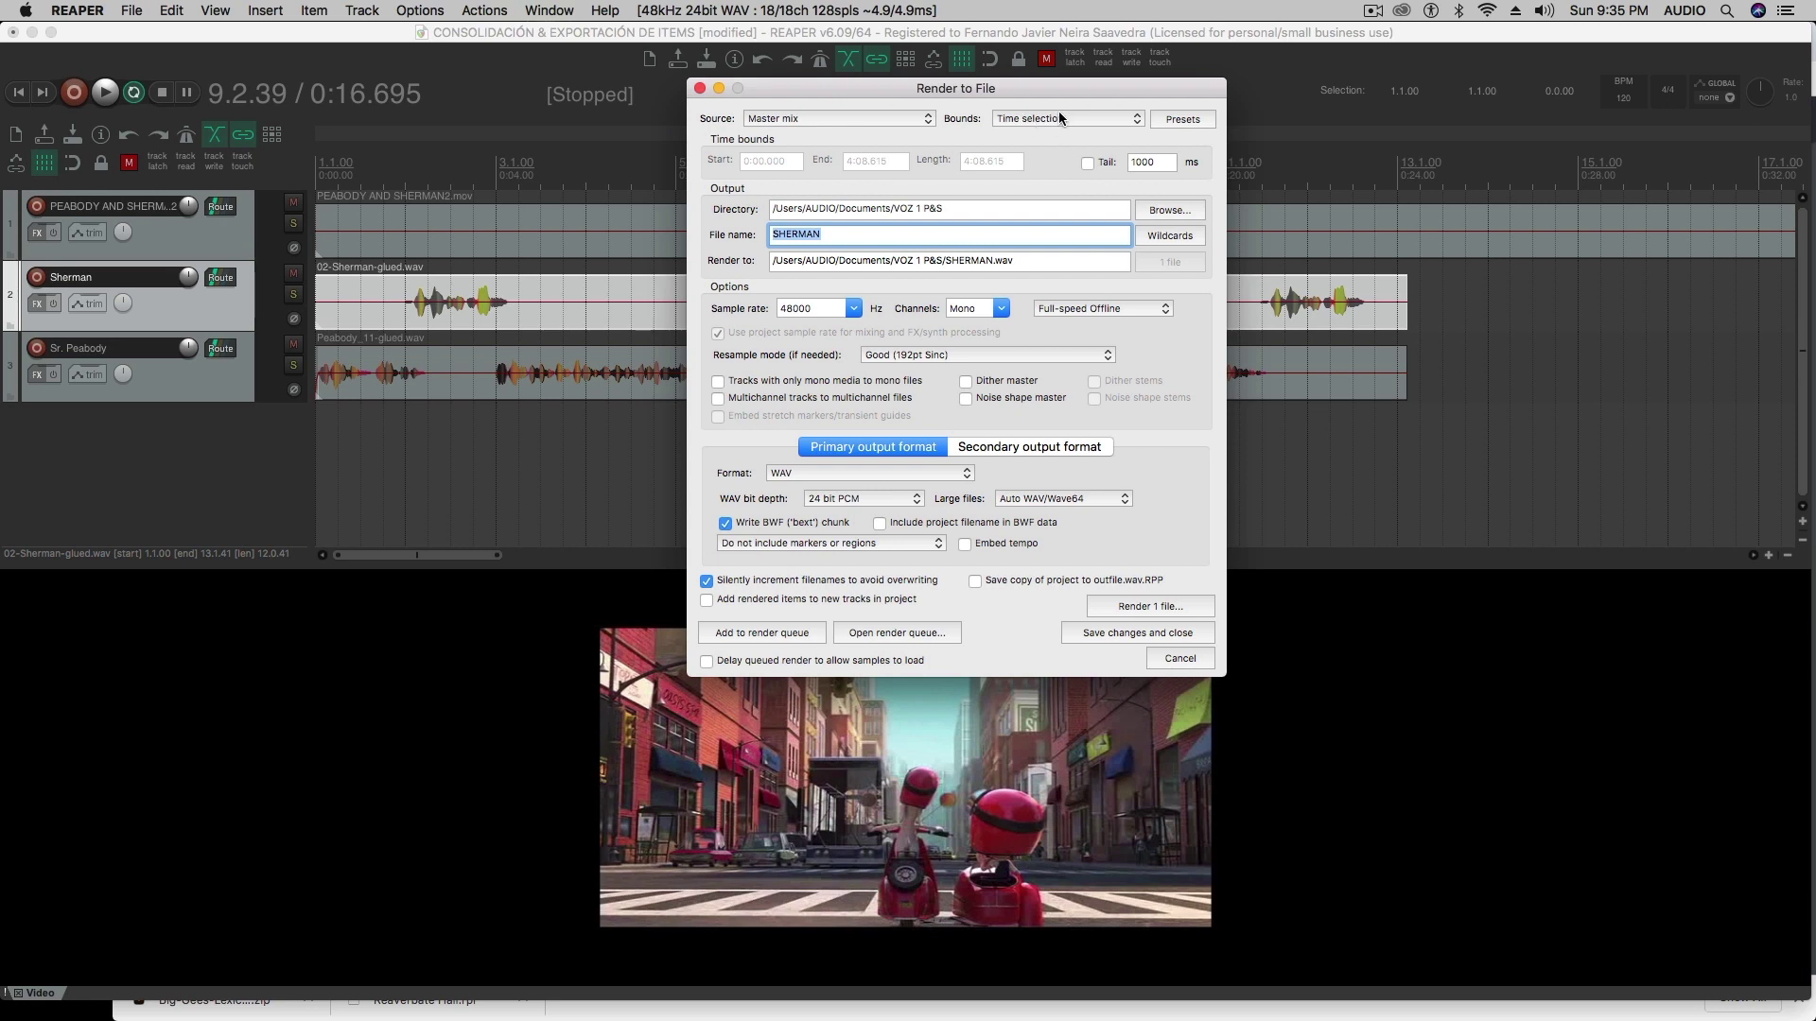
Set the render directory to /Users/AUDIO/Documents/VOZ SHERMAN.
click(968, 207)
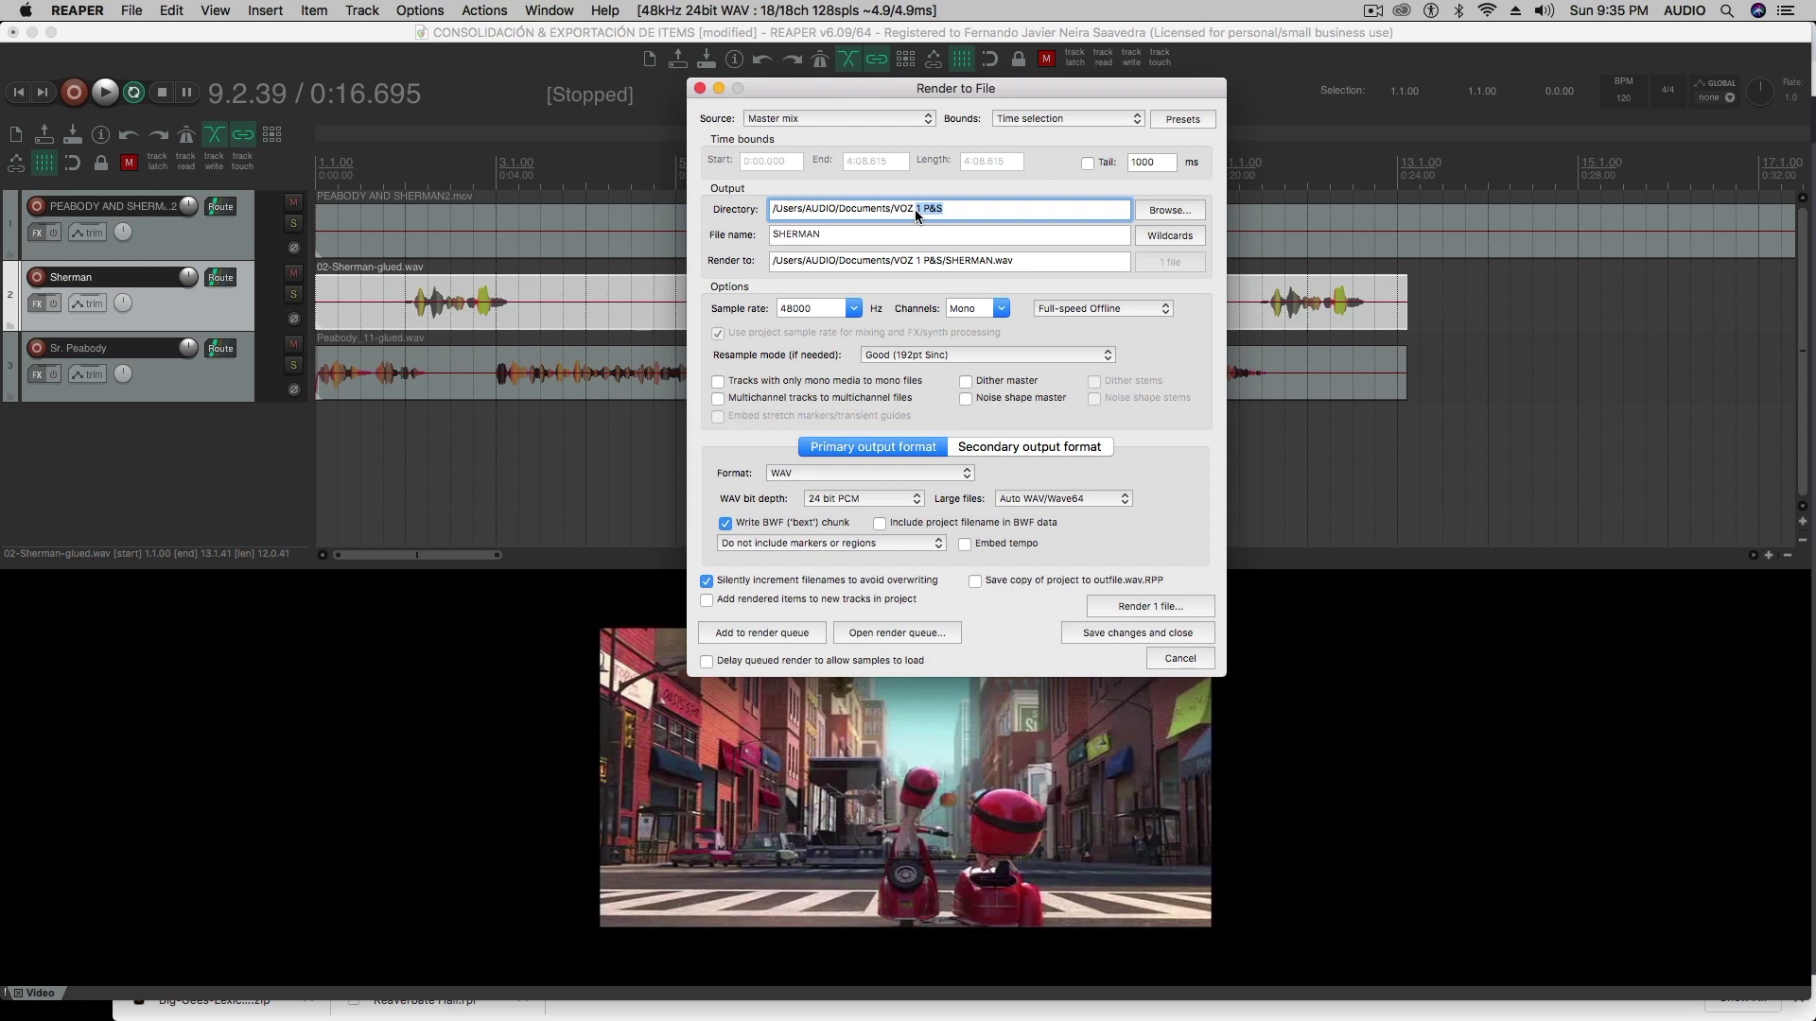
text(SHERMAN)
click(887, 238)
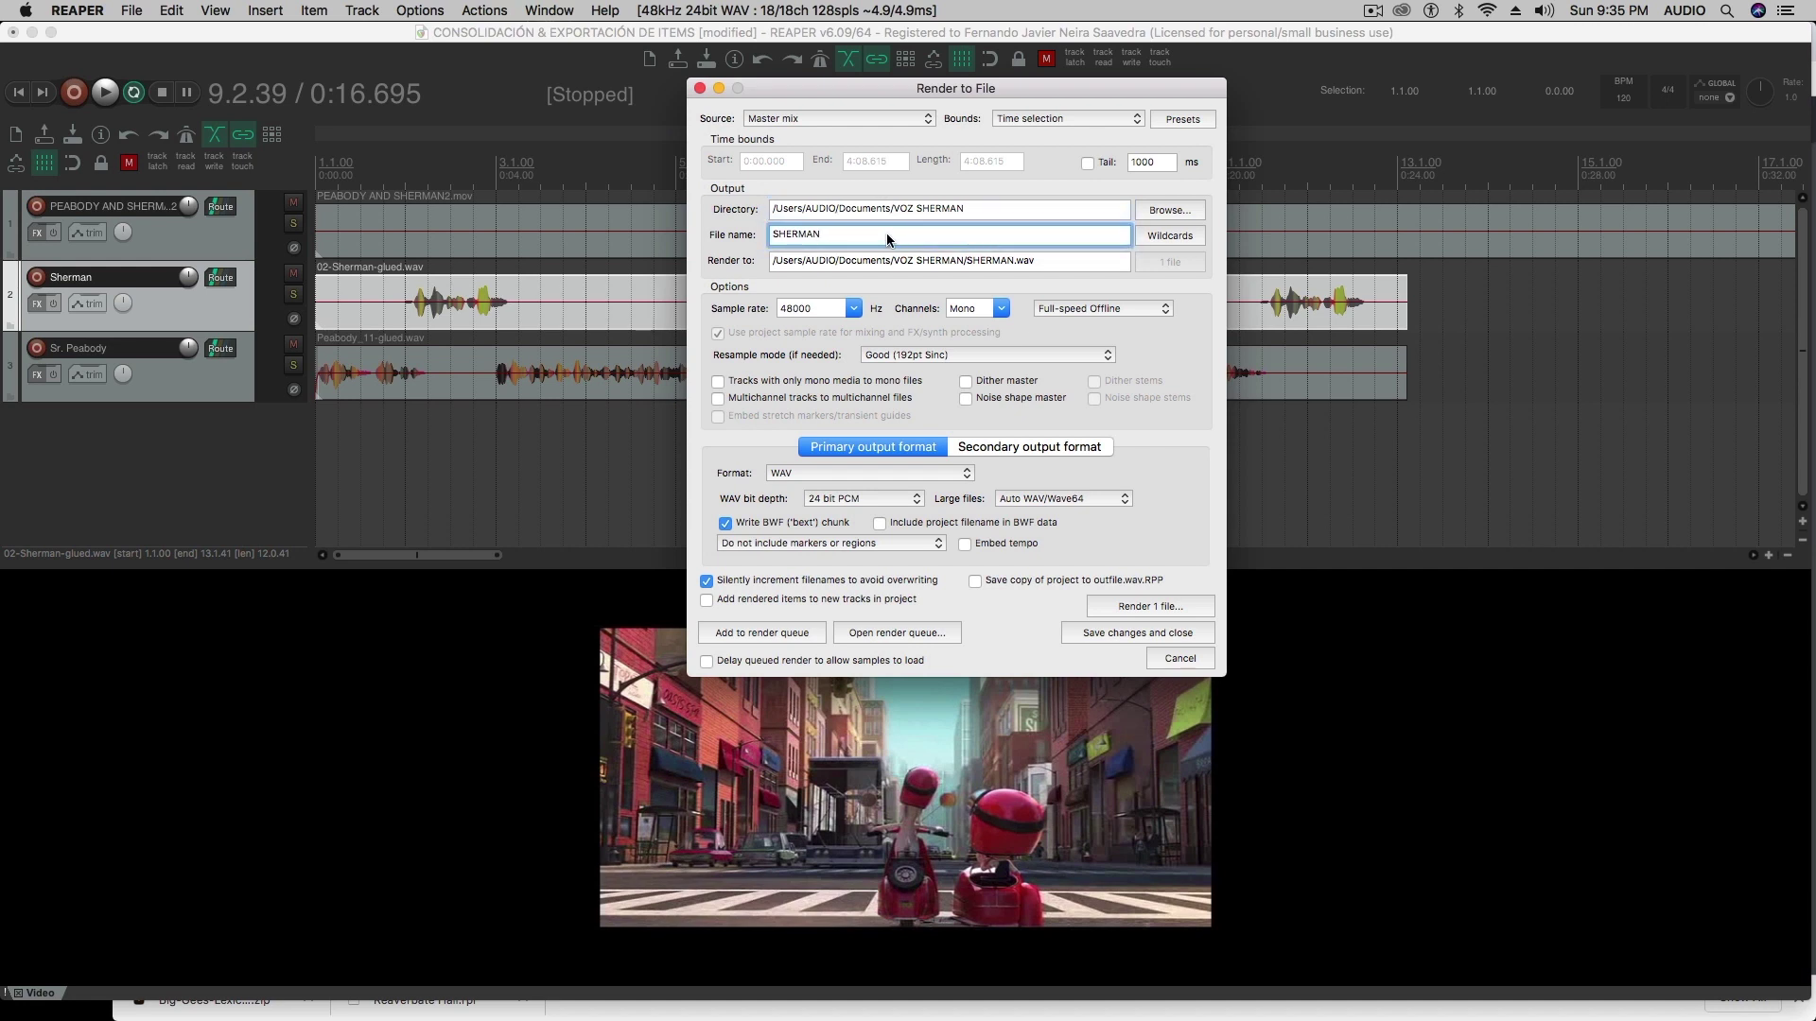
Create a folder named EXPORTADO OK PARA PEPE in Documents and choose it as the render directory.
click(1181, 210)
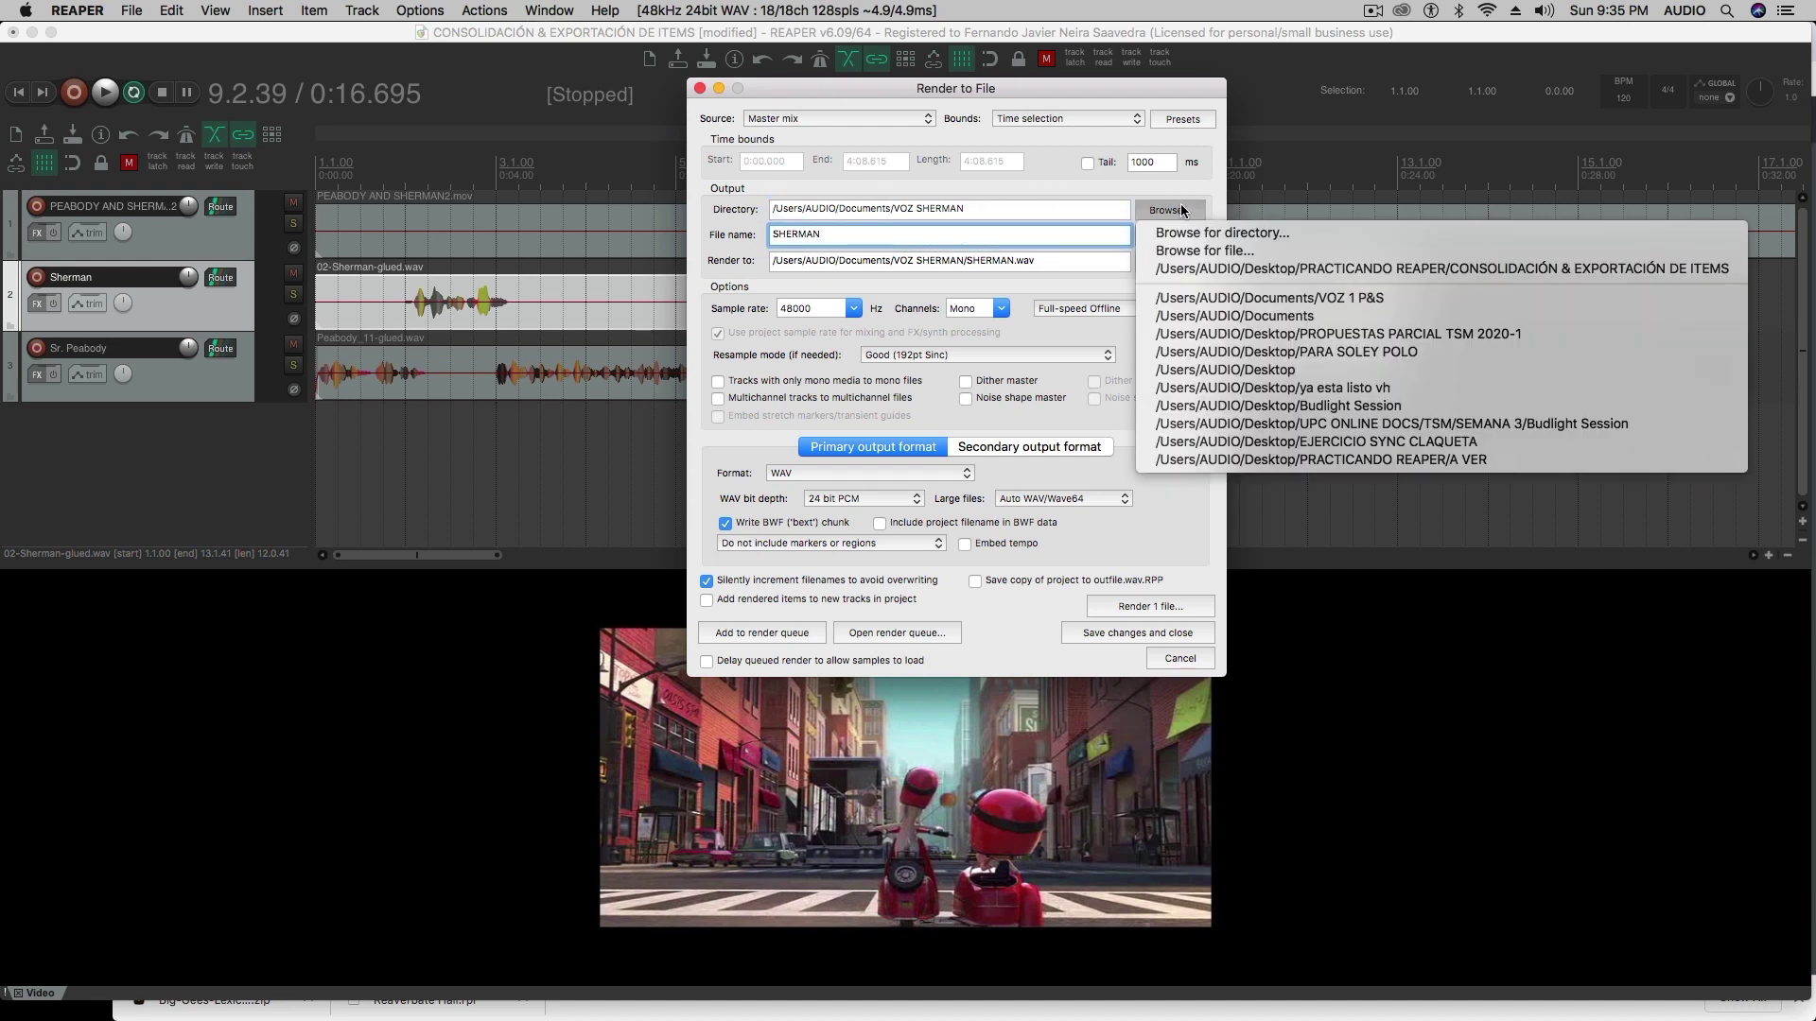
click(1223, 233)
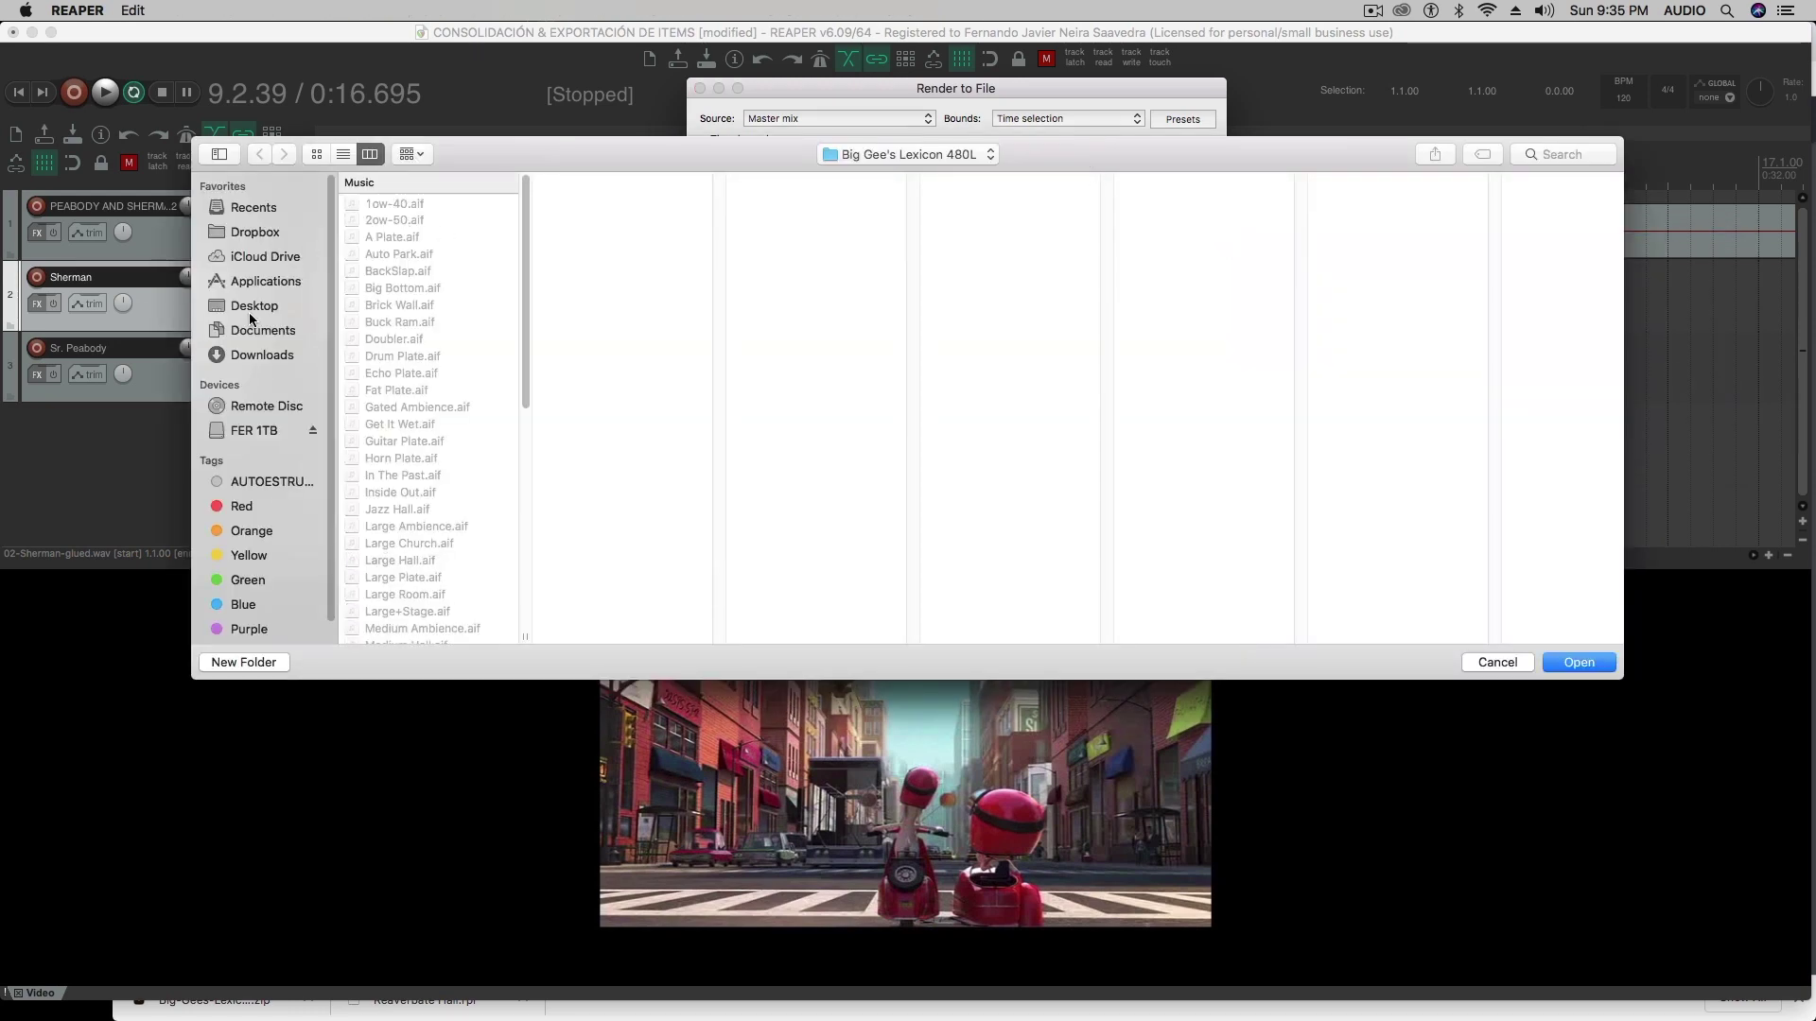
click(253, 310)
click(256, 332)
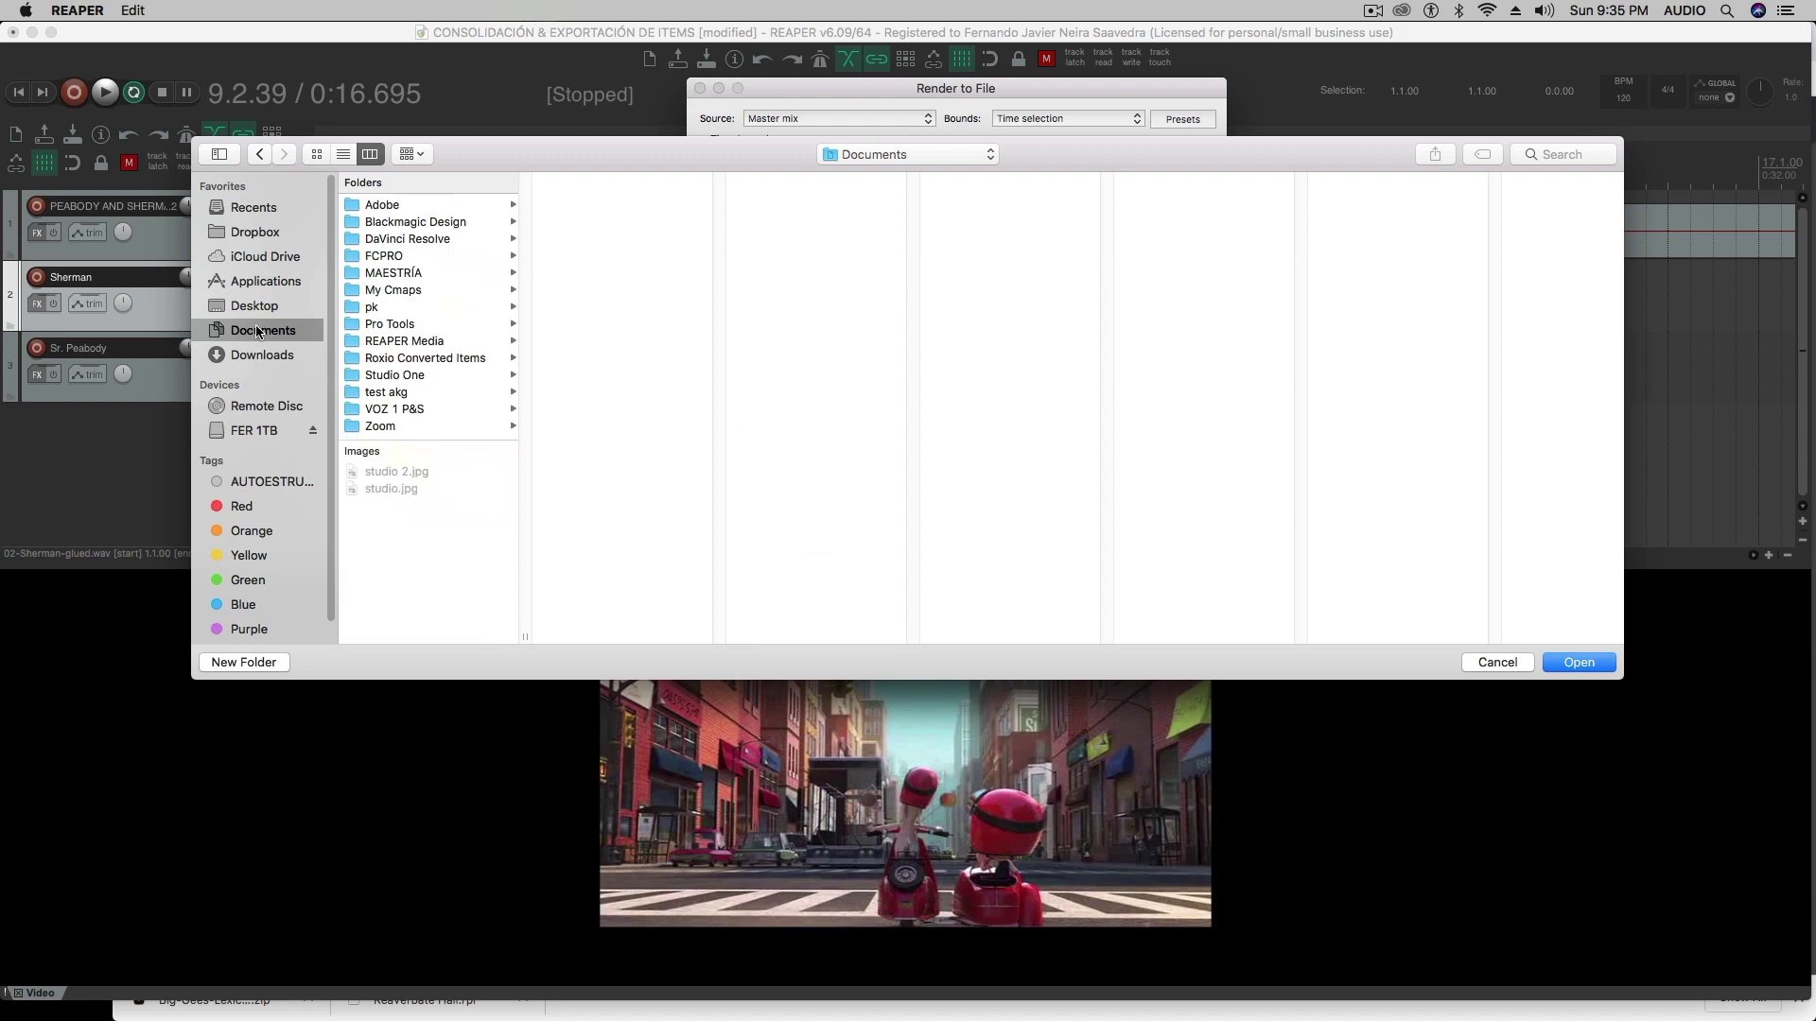
click(244, 662)
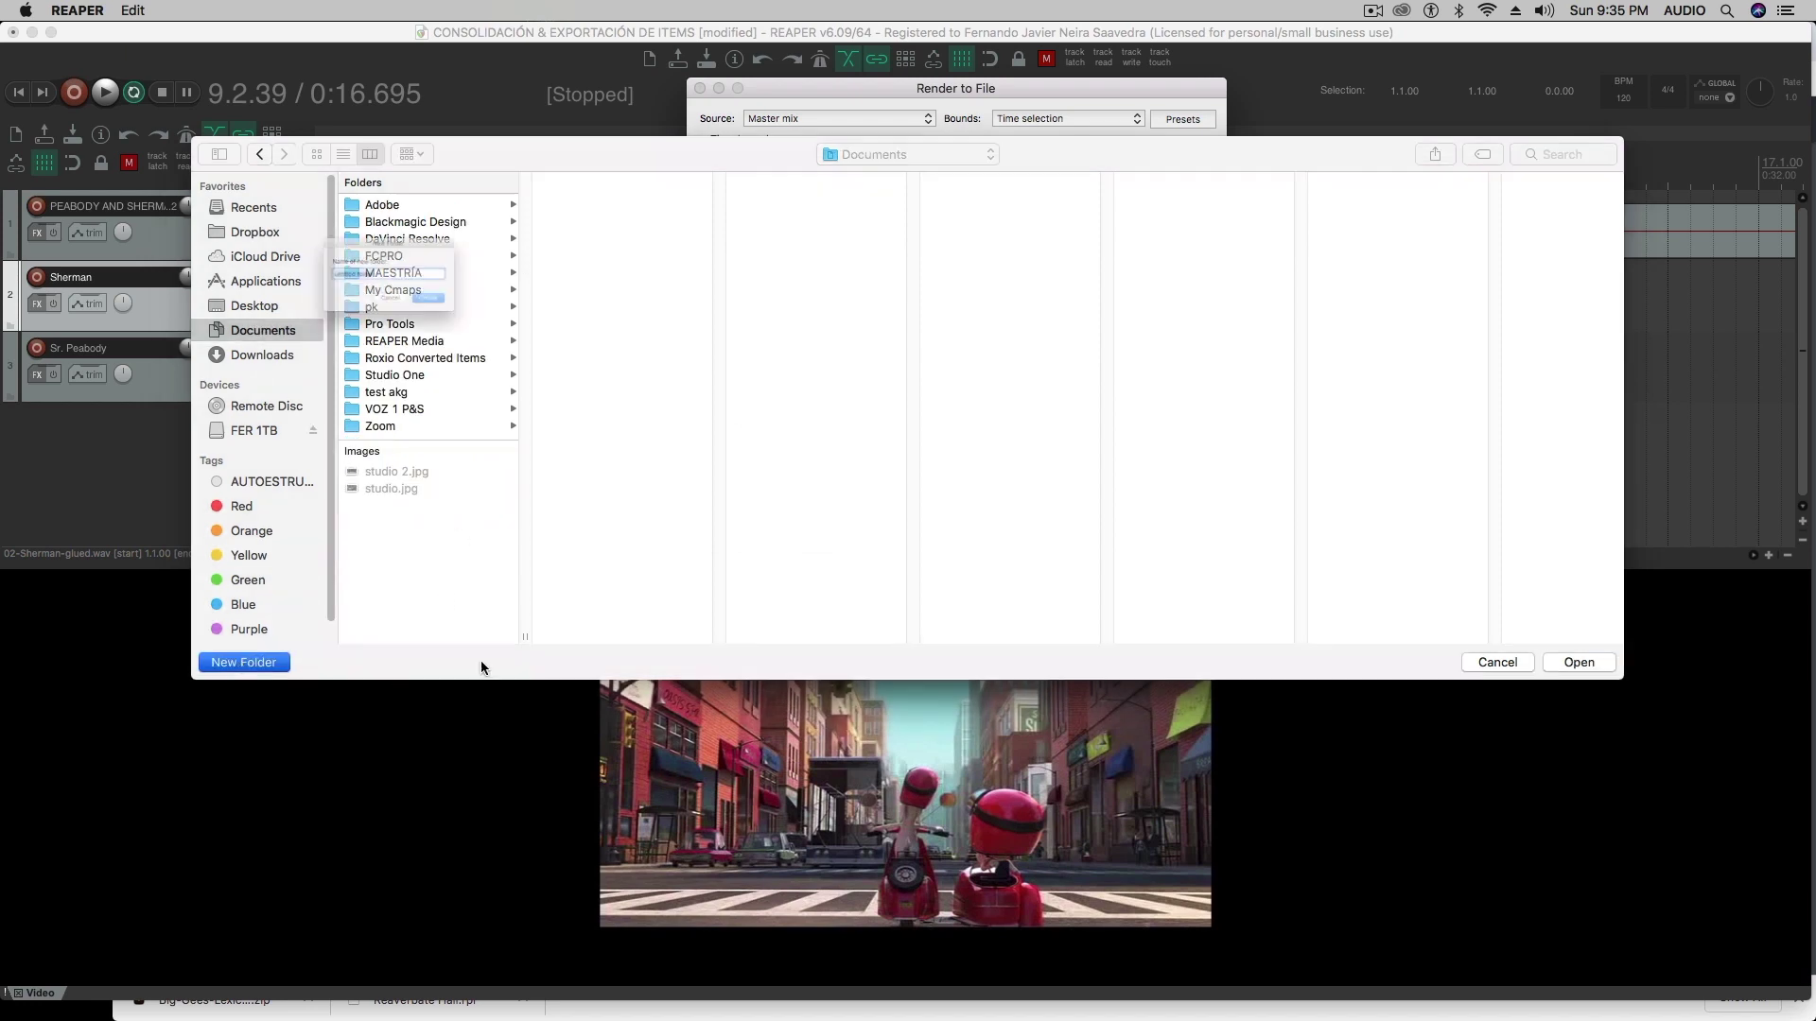
text(E)
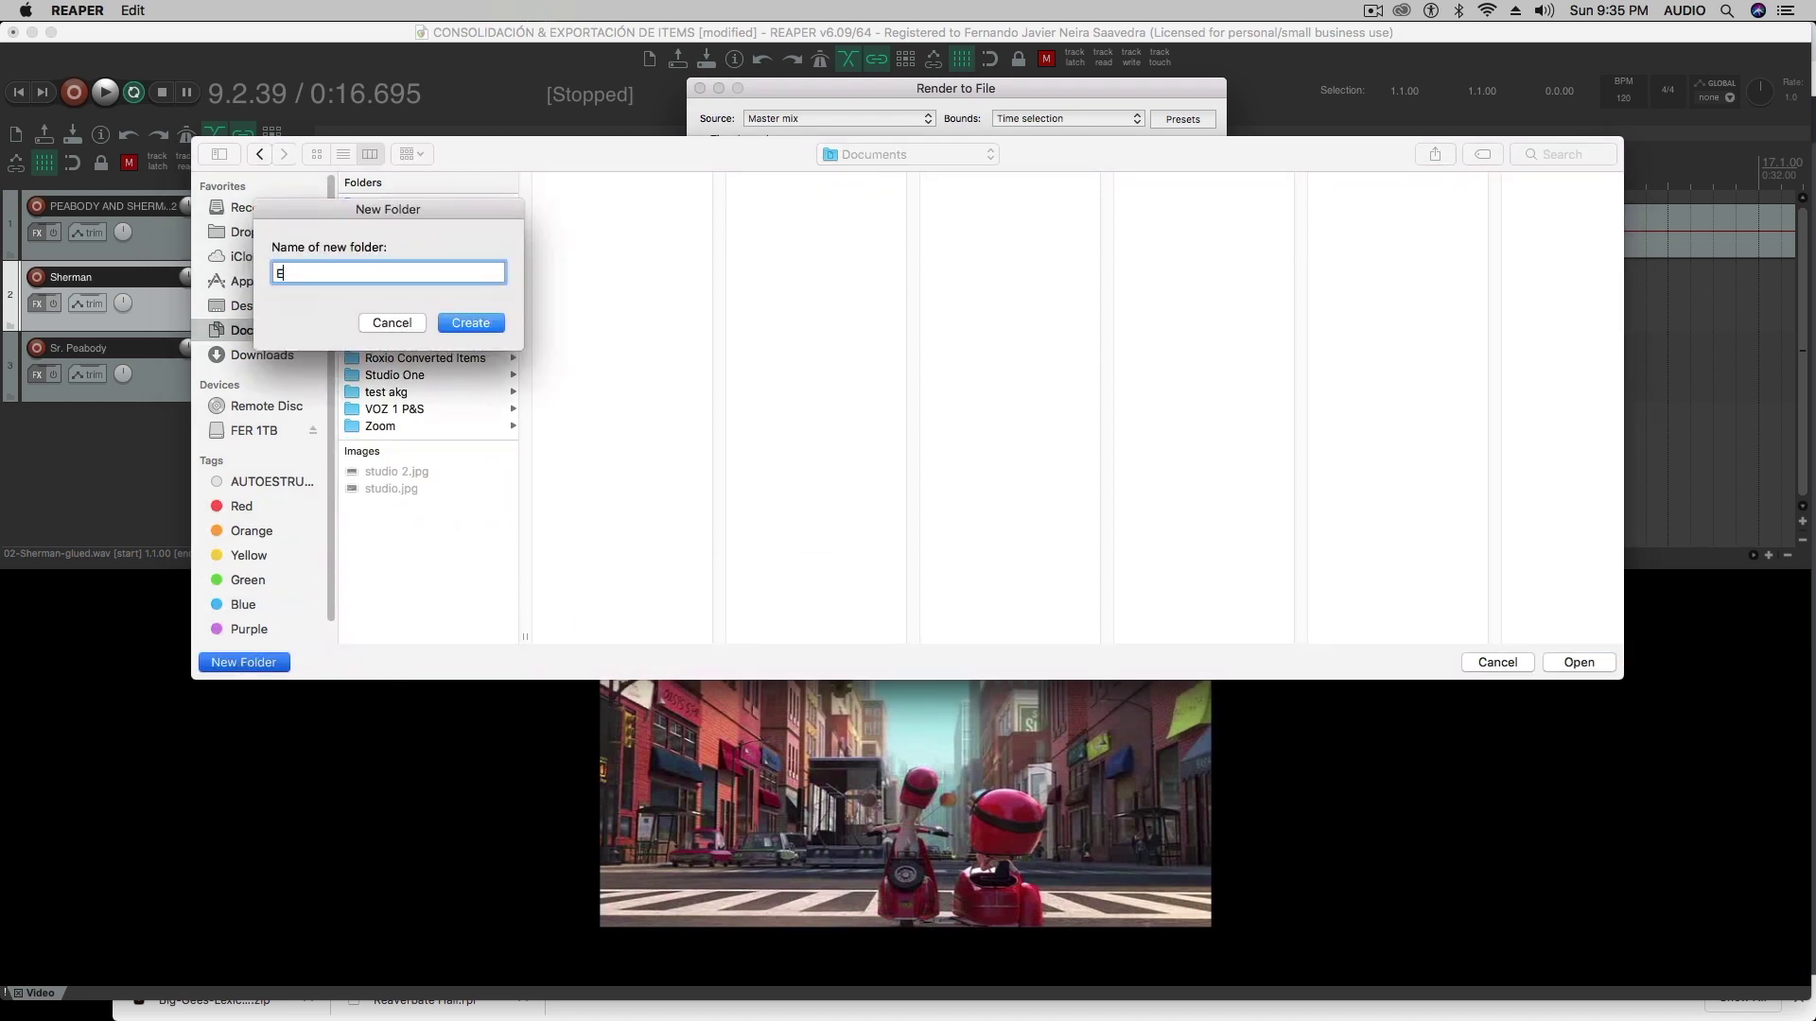
text(XPORTADO OK PARA PEPE)
key(Return)
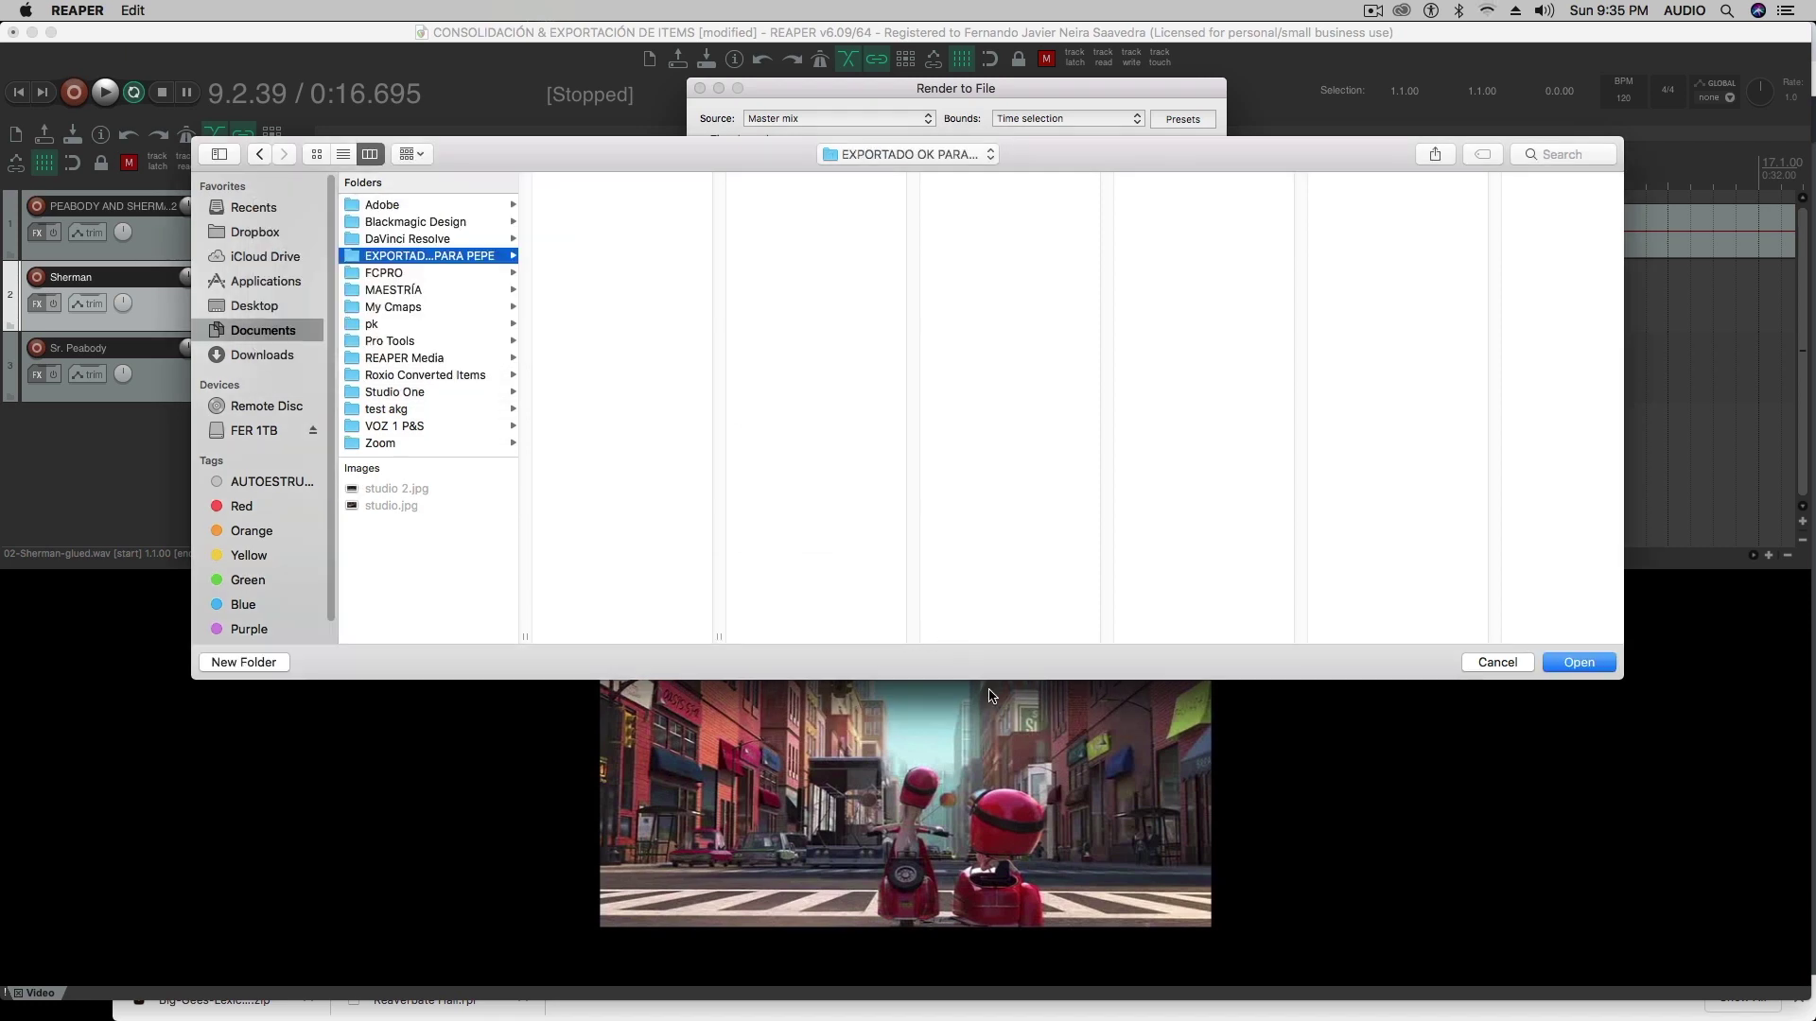
click(1578, 662)
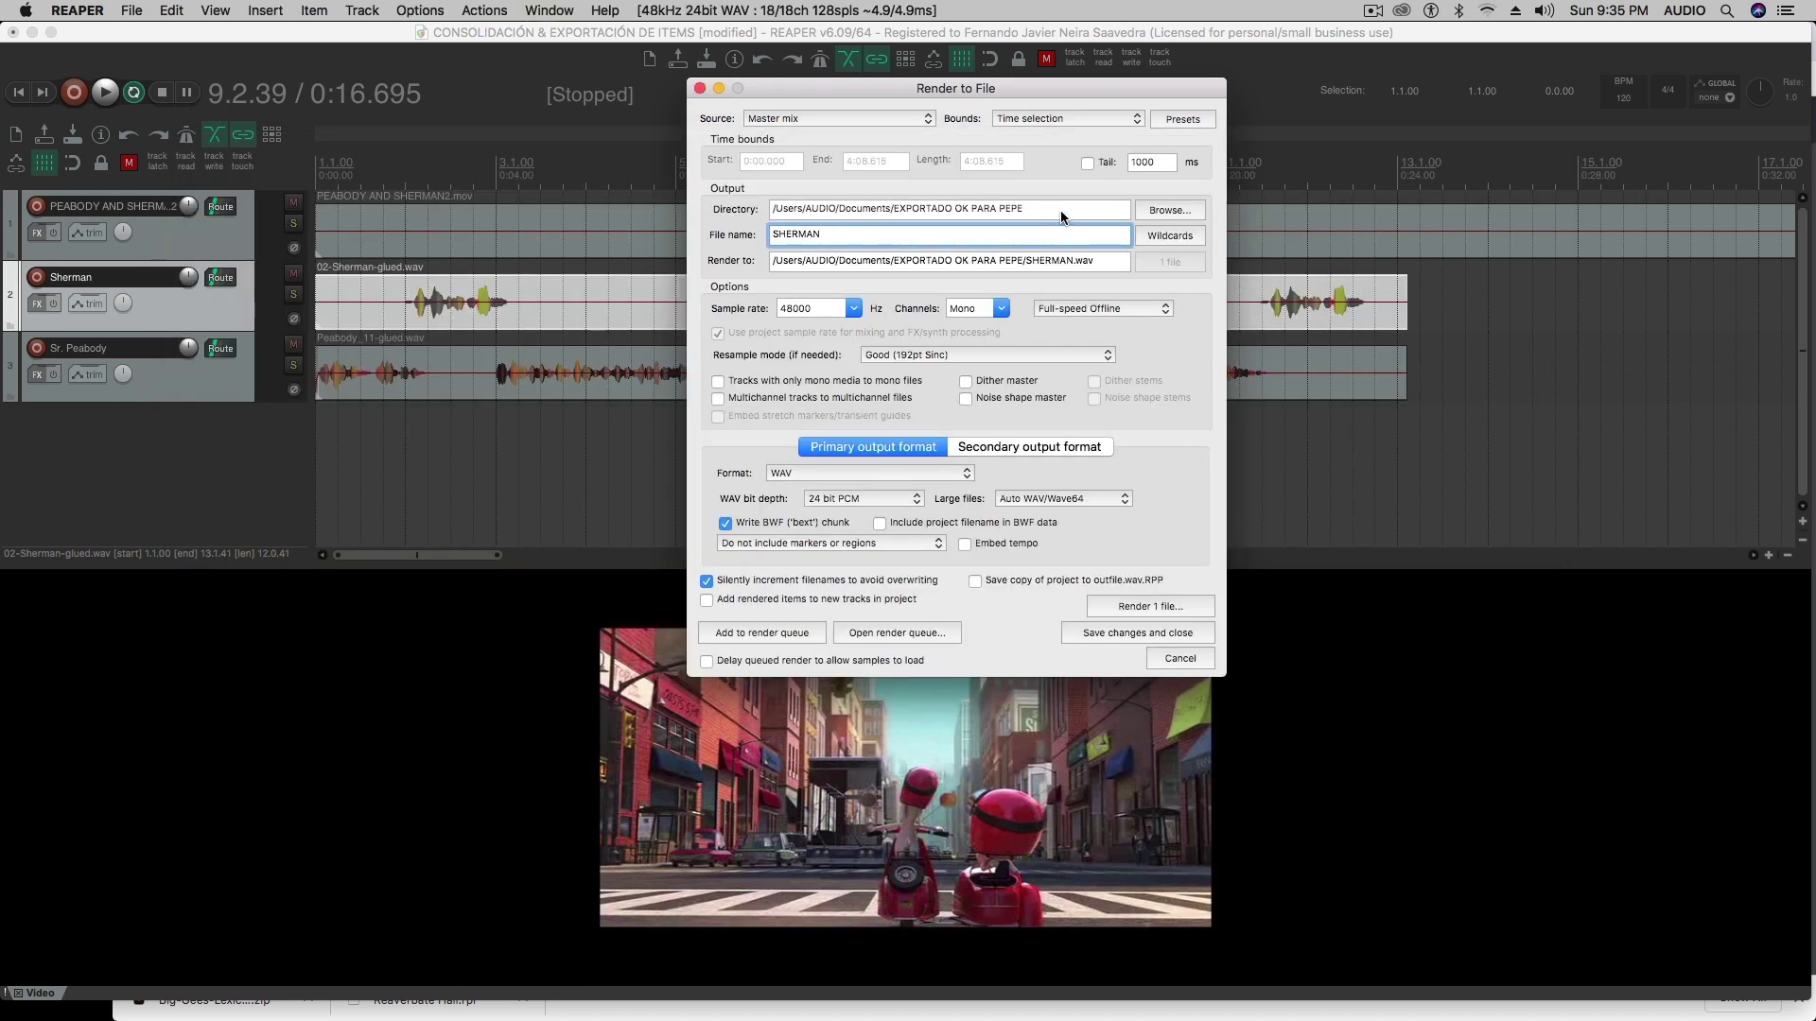
Set the render file name to VOZ DE SHERMAN and check the end of the full output path.
drag(831, 231, 738, 241)
text(VOZ DE SHERMAN)
drag(946, 88, 910, 148)
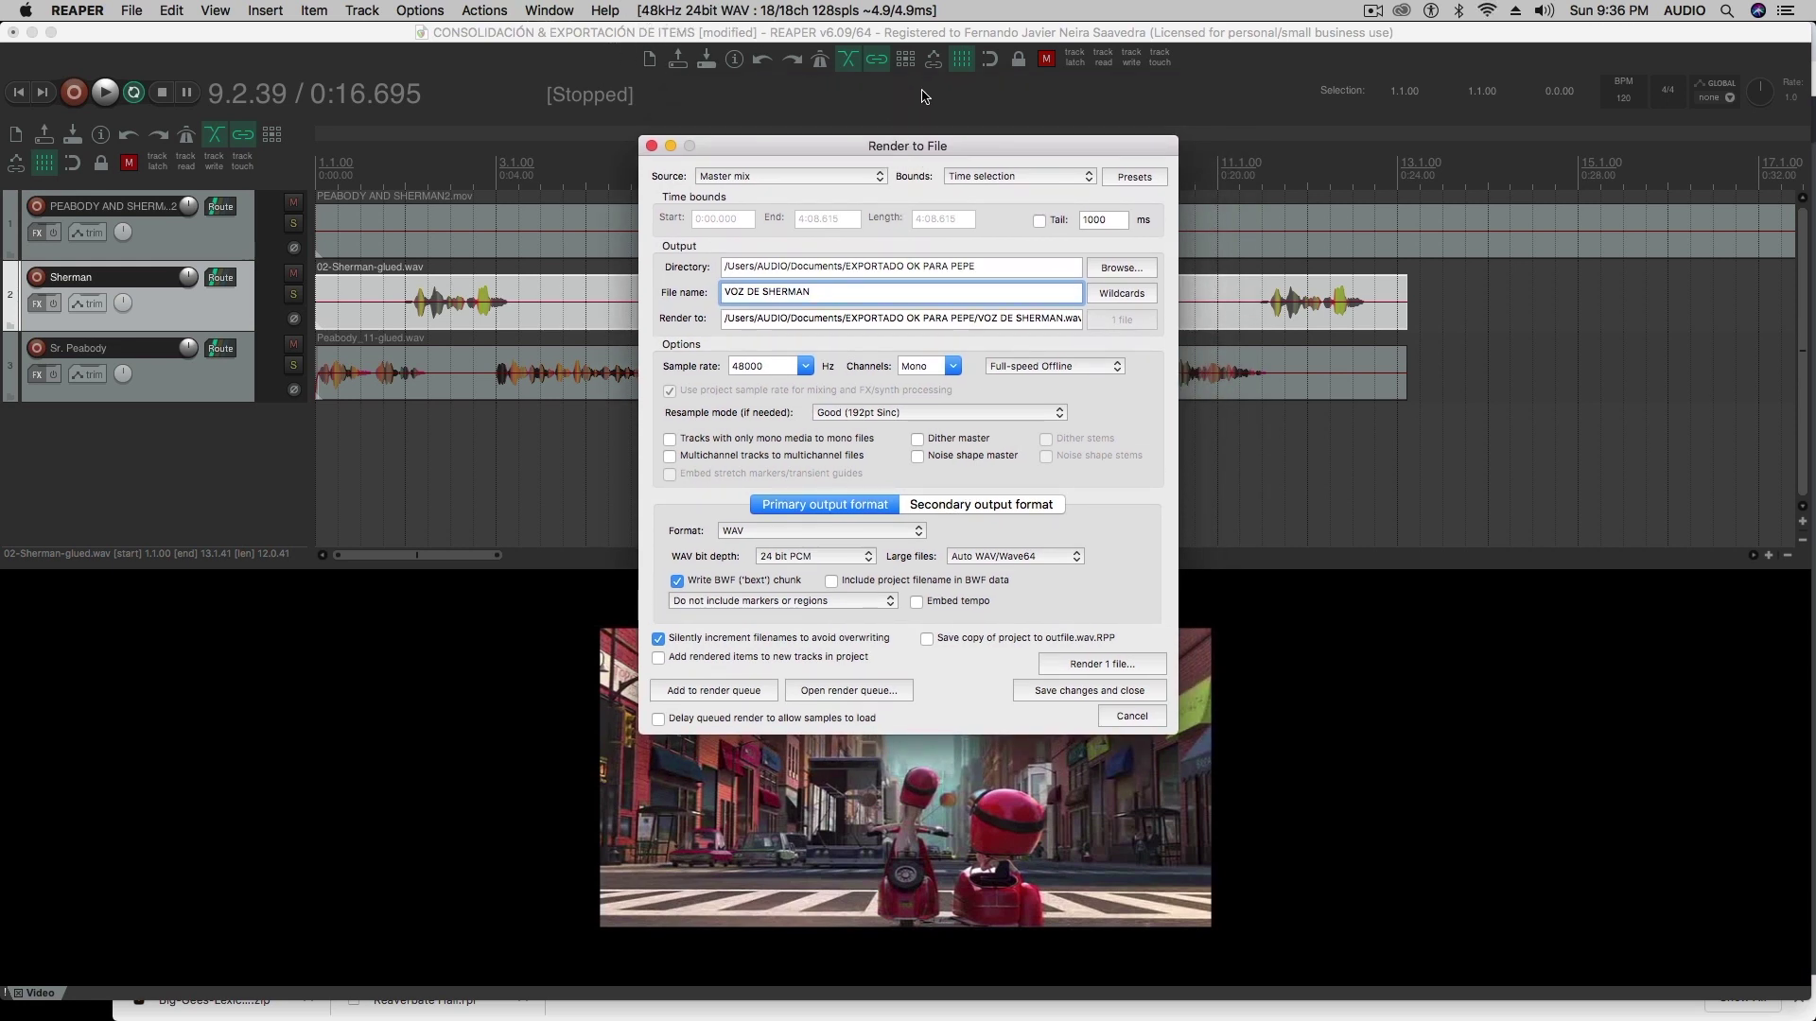
drag(943, 152, 905, 59)
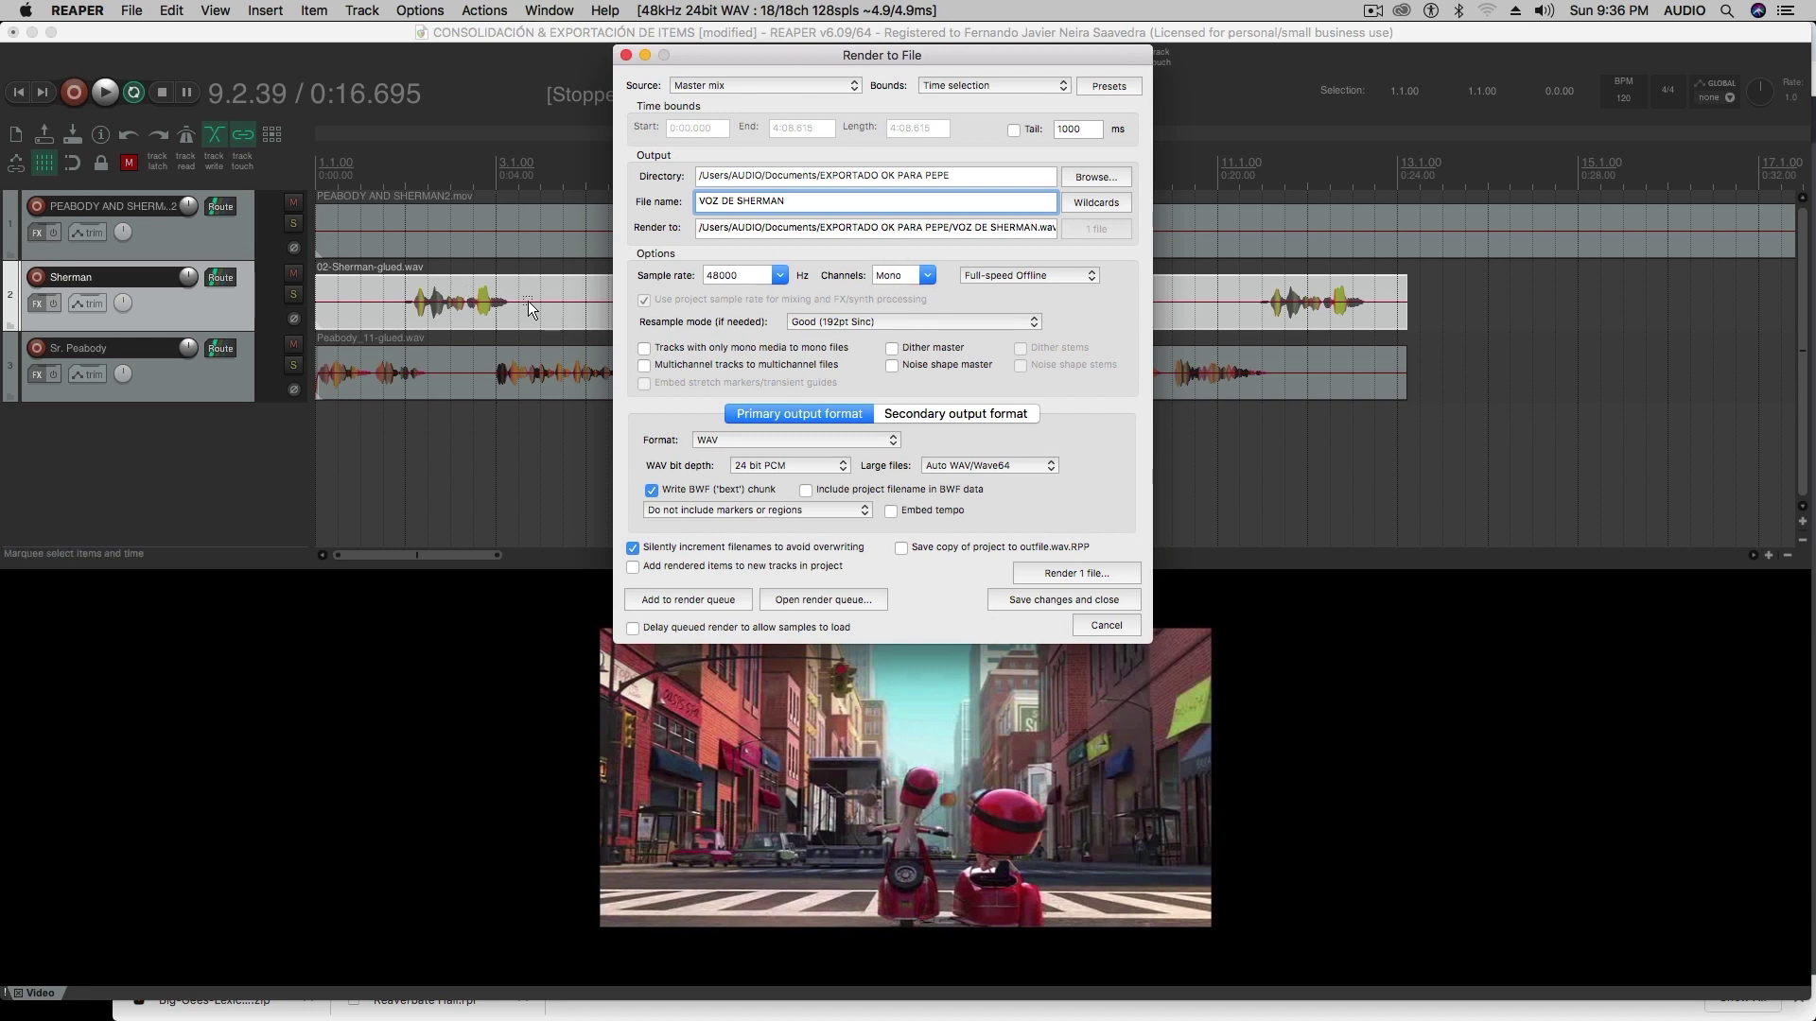
drag(840, 53, 838, 51)
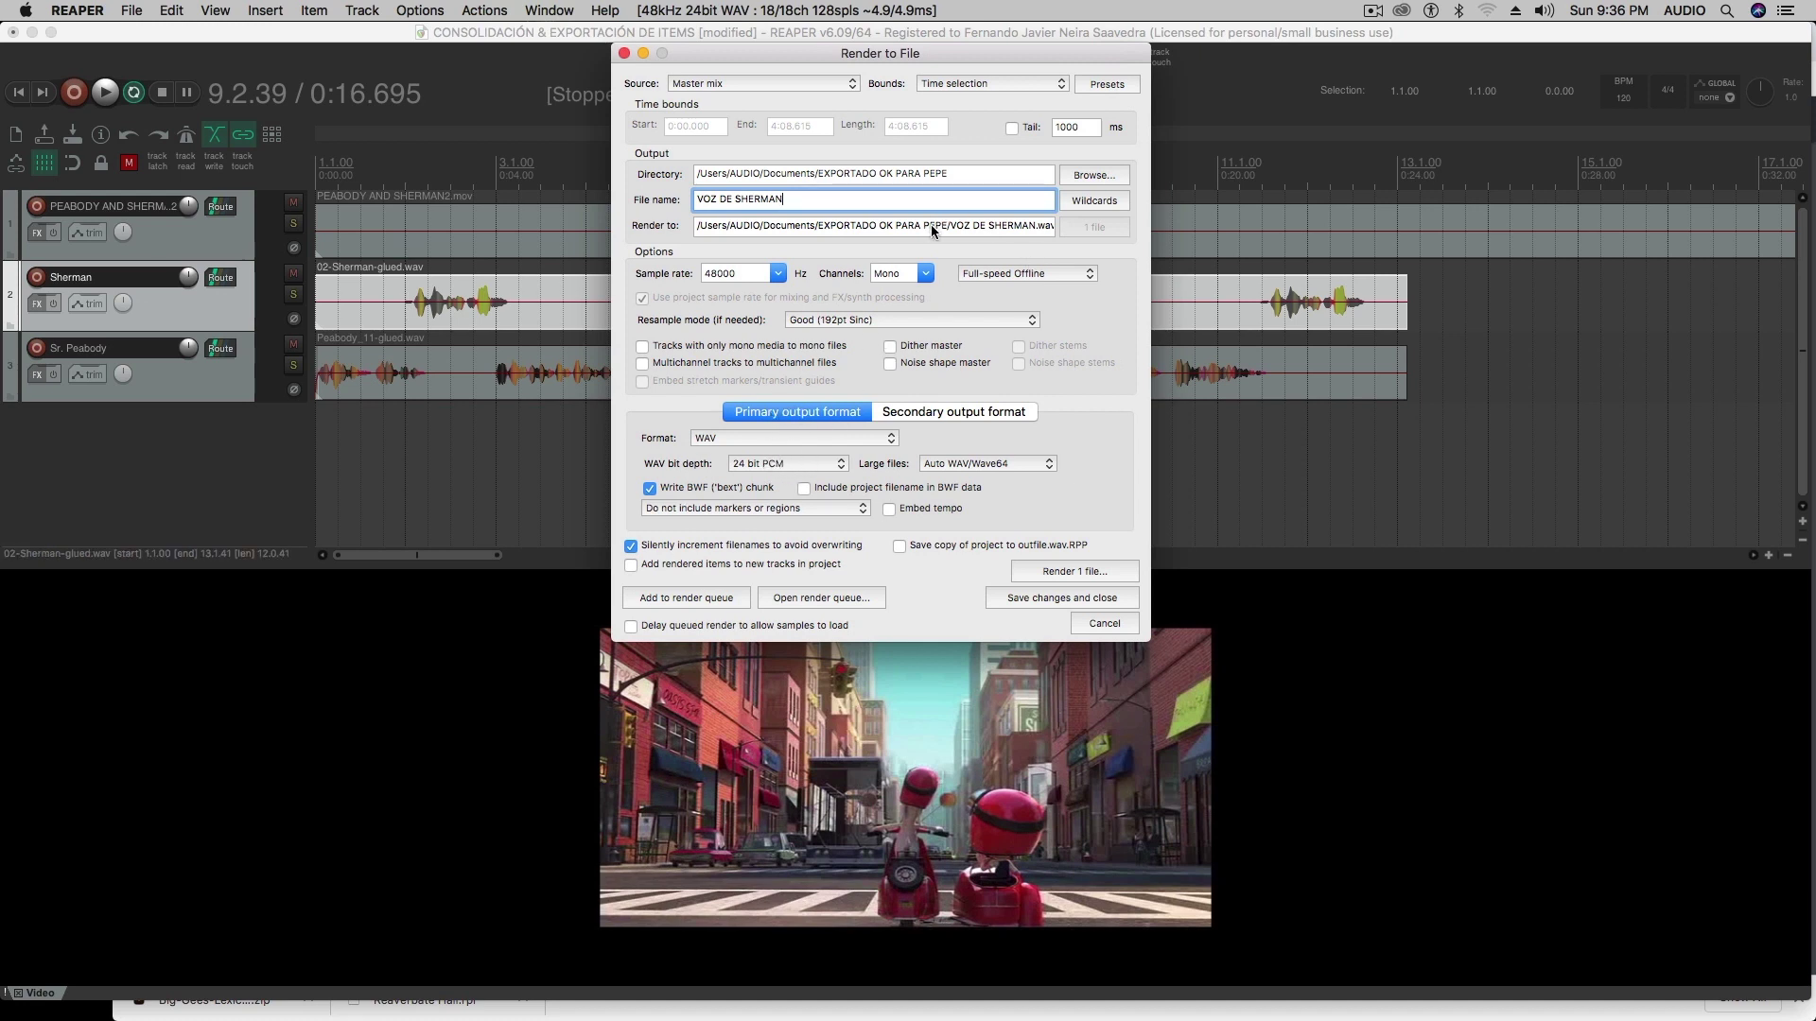
click(1052, 224)
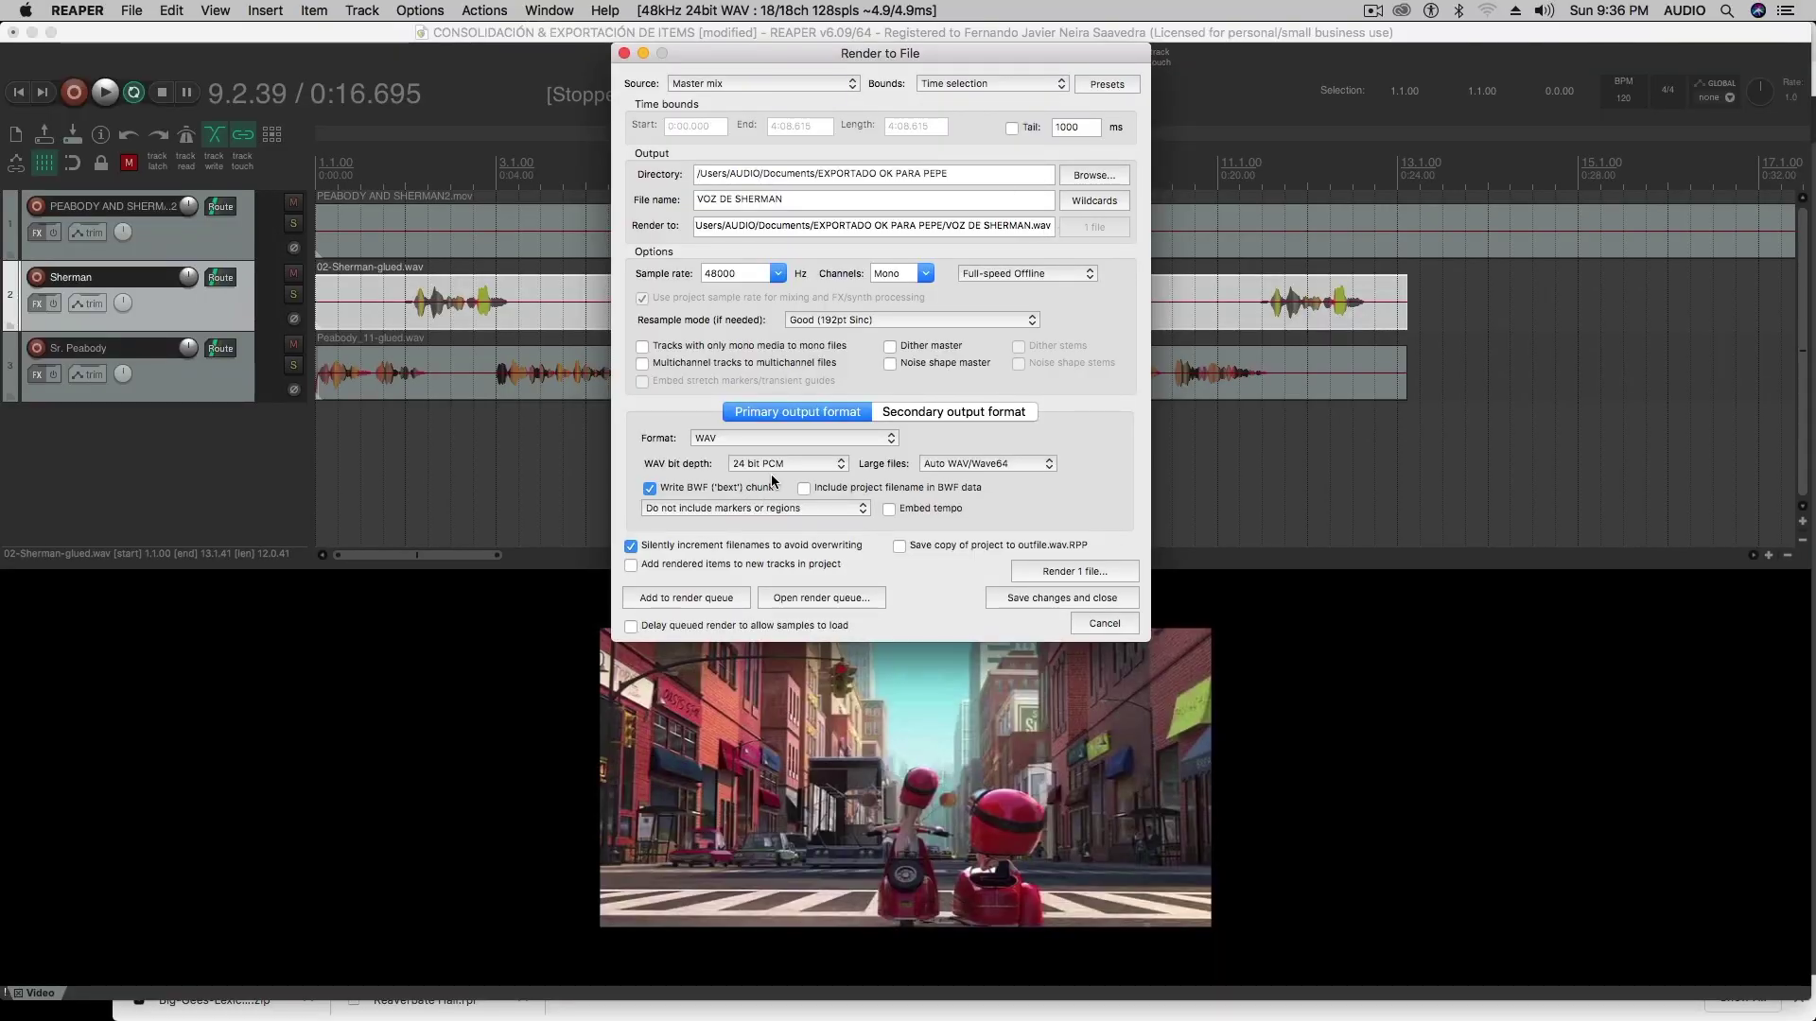
Choose WAV as the primary output format and render the VOZ DE SHERMAN file.
click(779, 441)
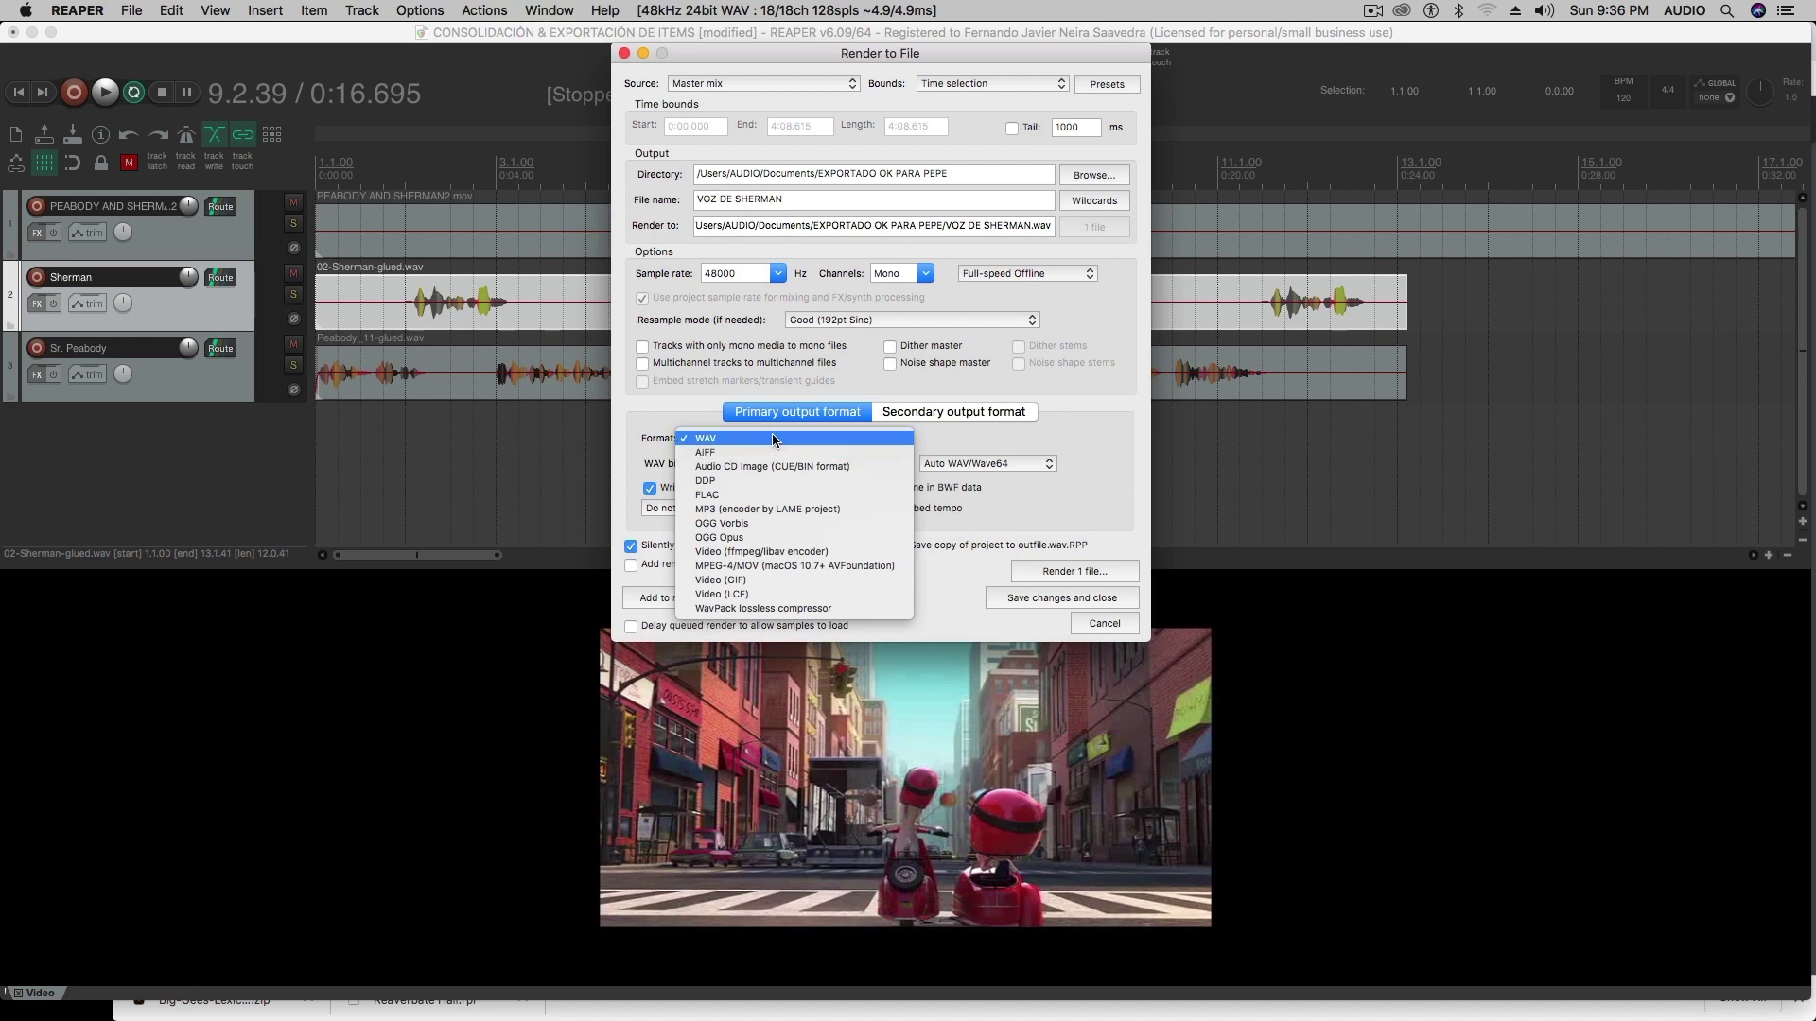
click(772, 435)
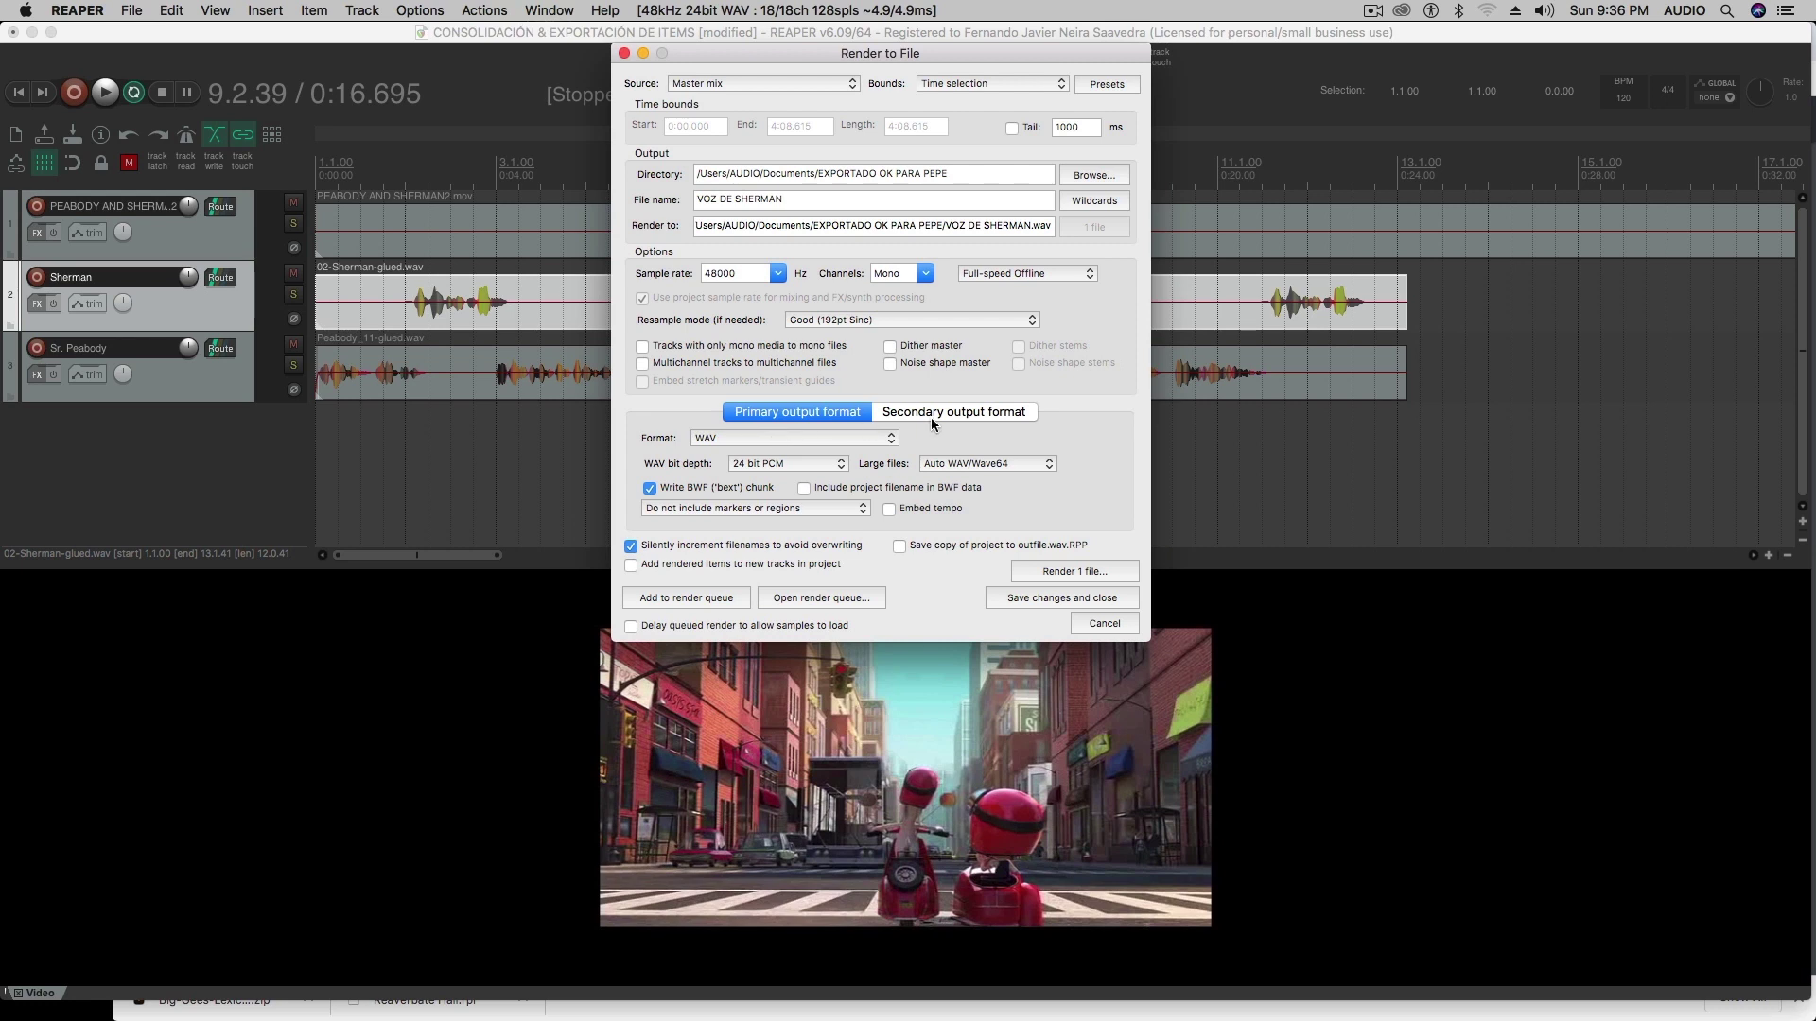
click(1075, 570)
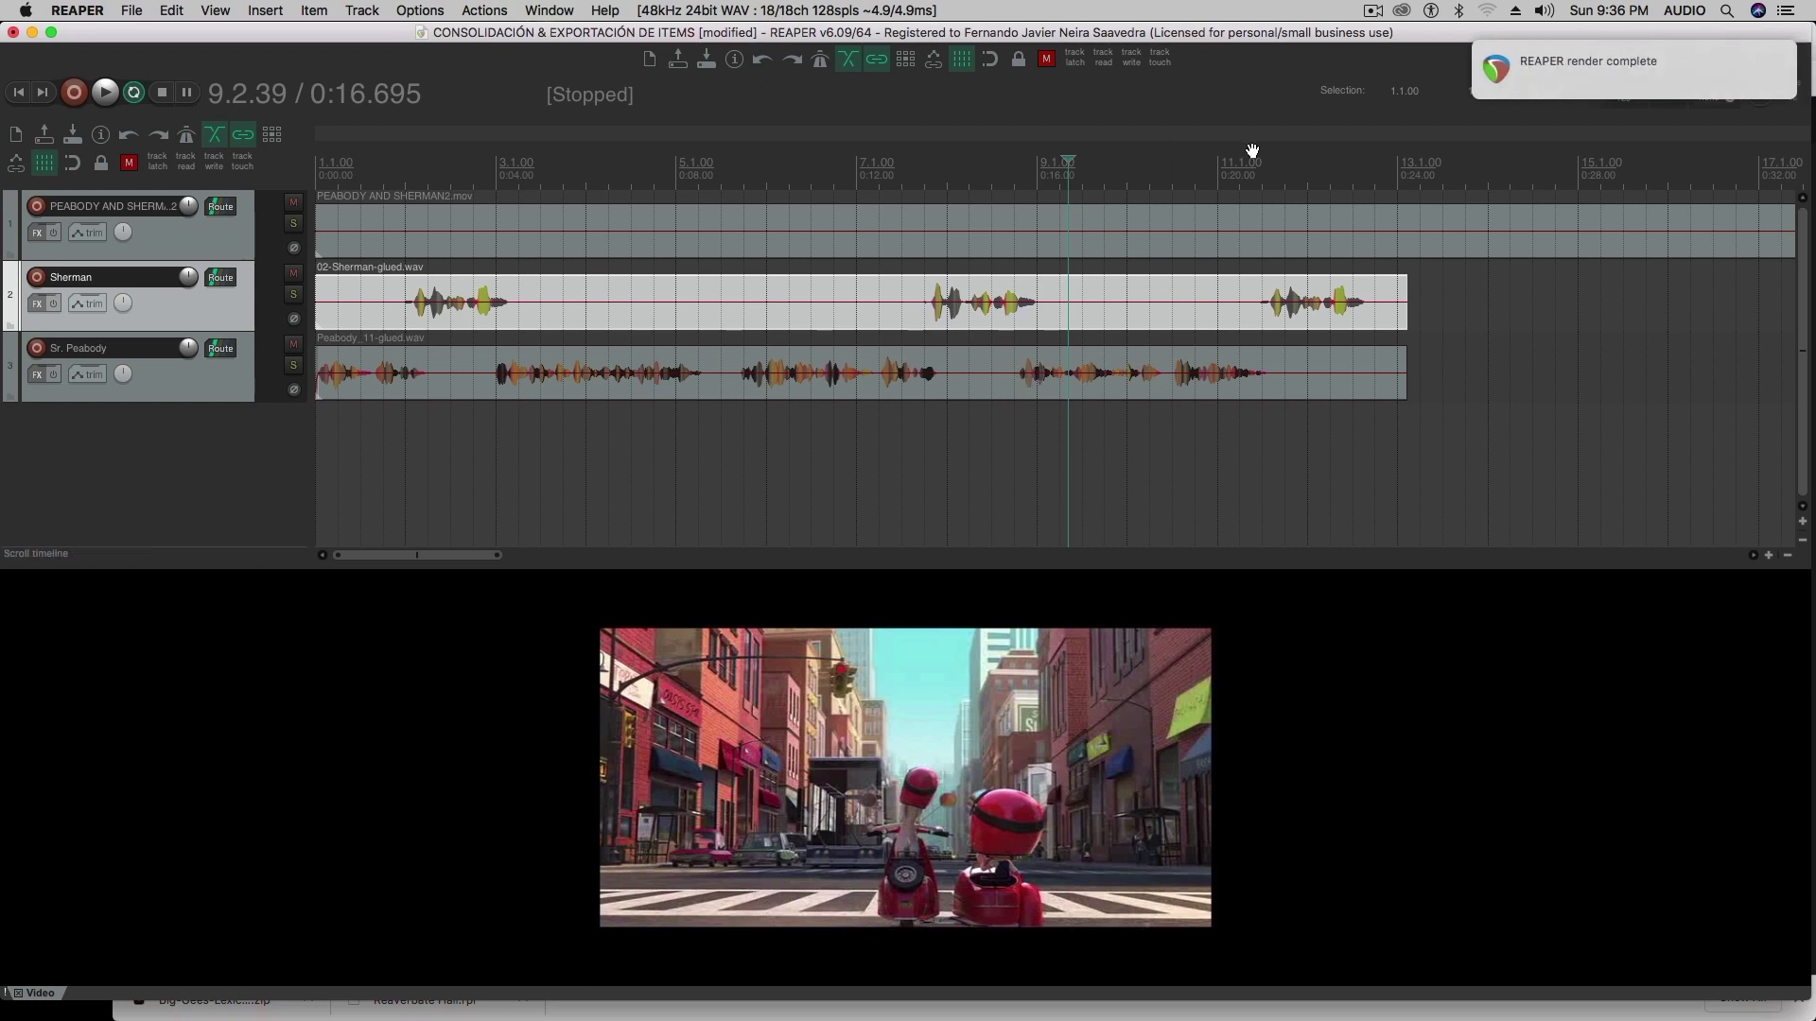
Switch to Finder and locate VOZ DE SHERMAN.wav in the EXPORTADO OK PARA PEPE folder in Documents.
click(62, 1001)
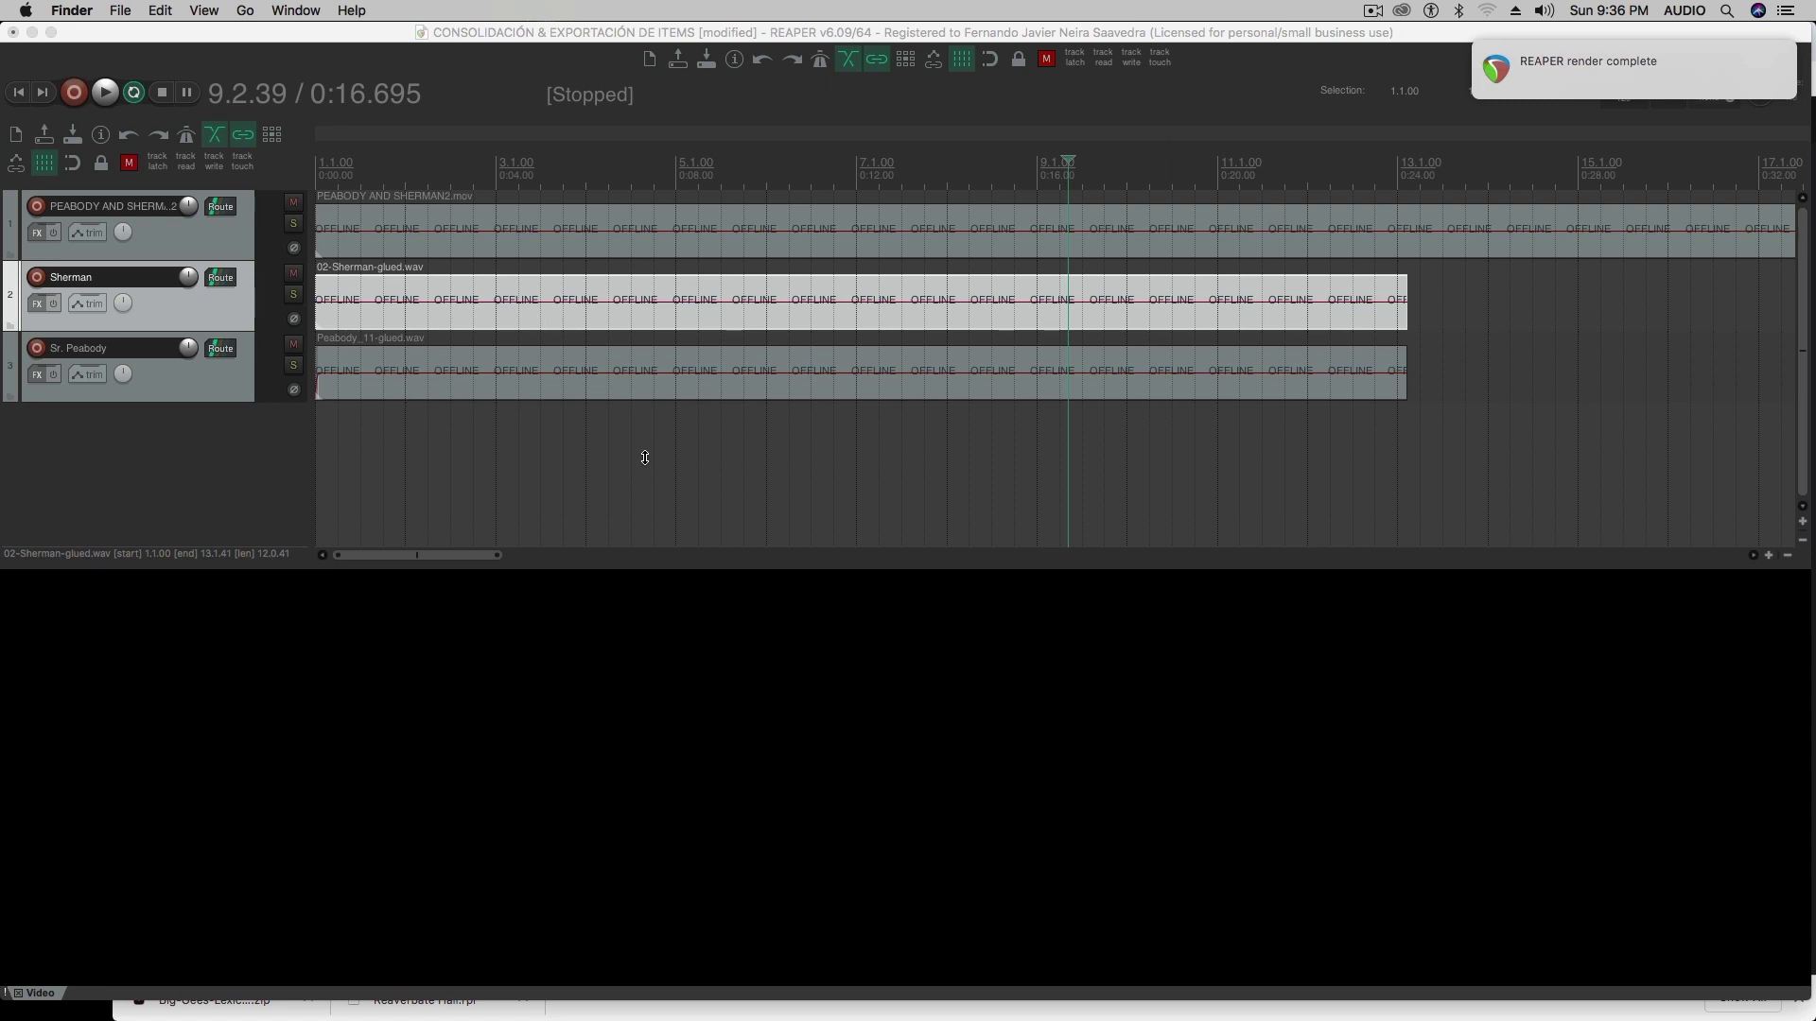
drag(626, 468, 693, 180)
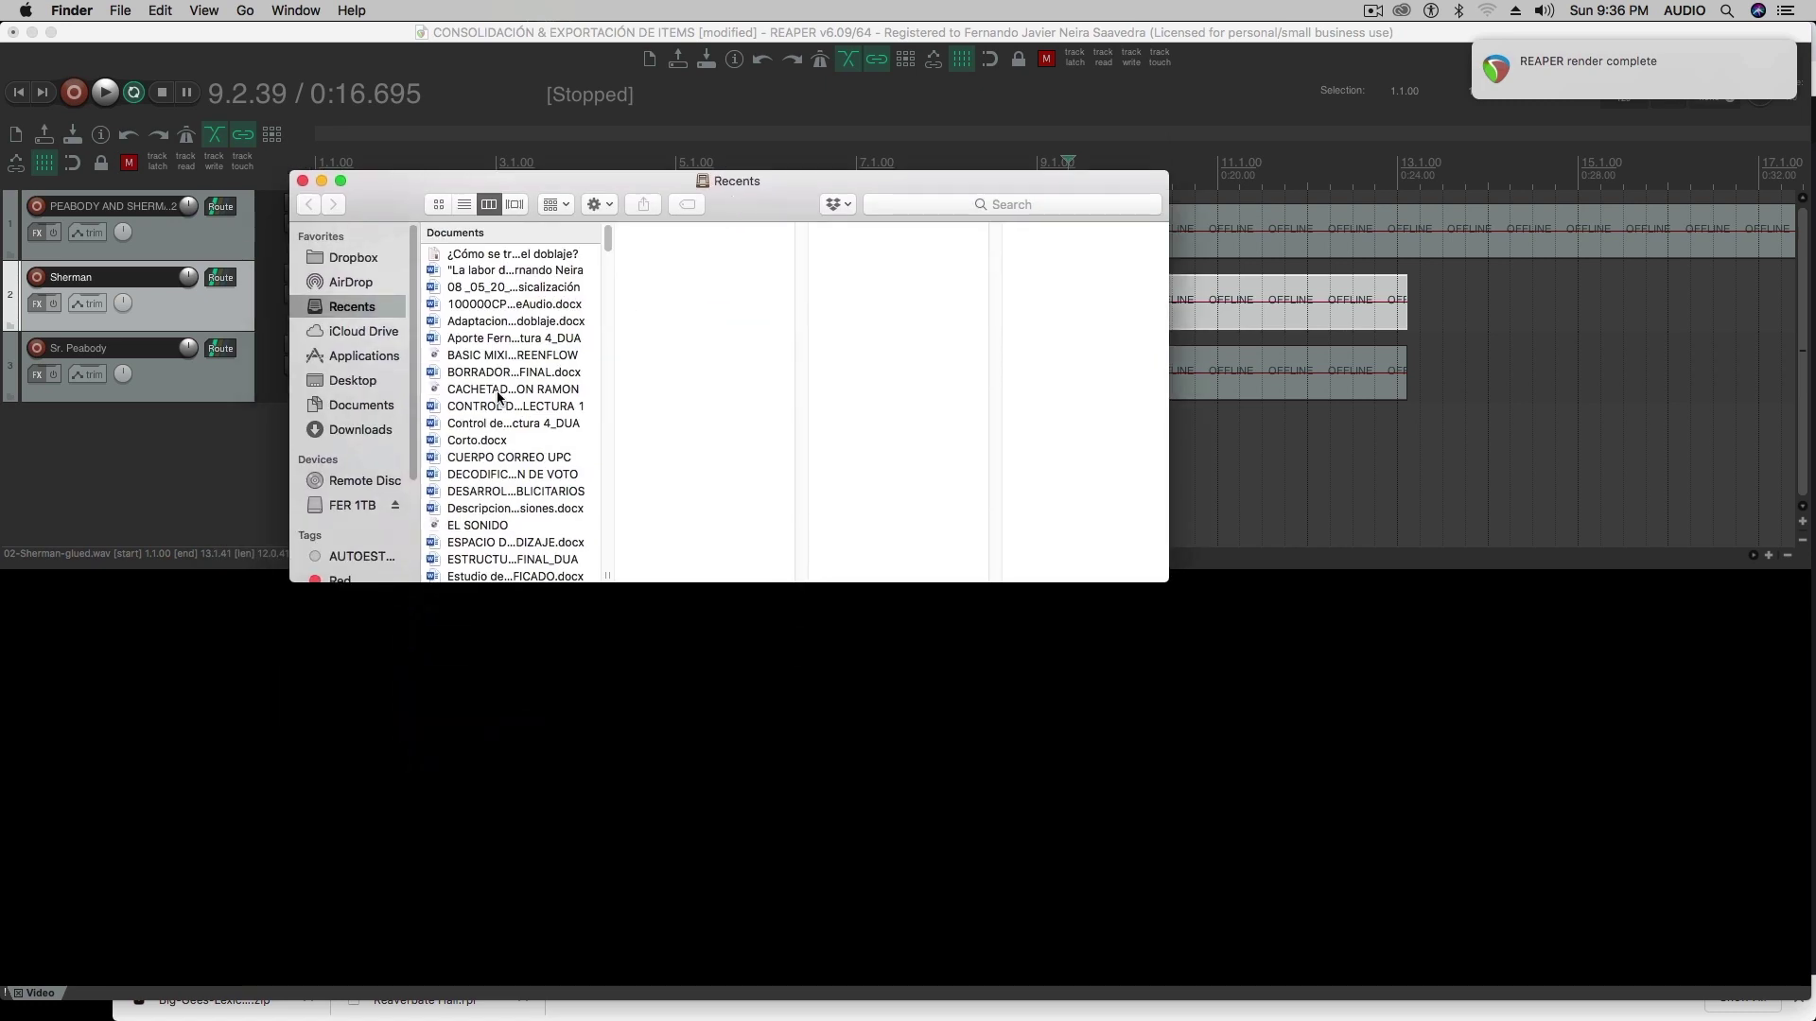
click(355, 381)
click(361, 405)
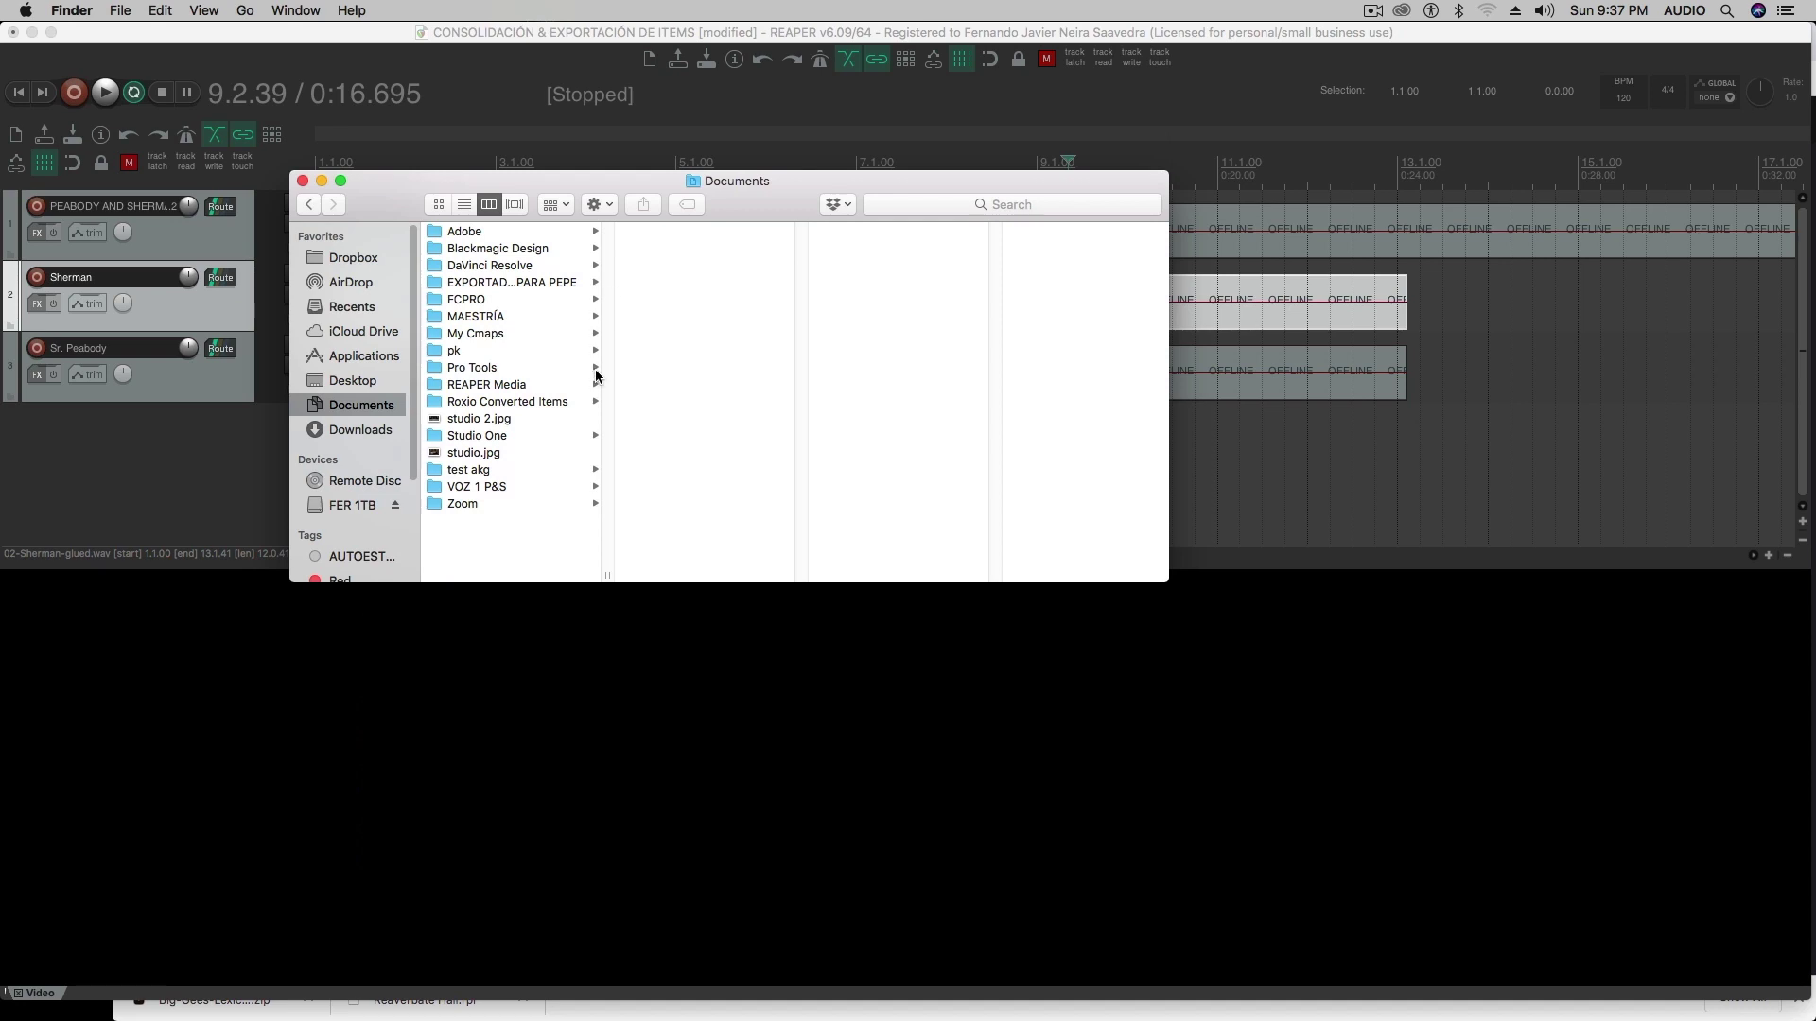
click(554, 284)
click(720, 230)
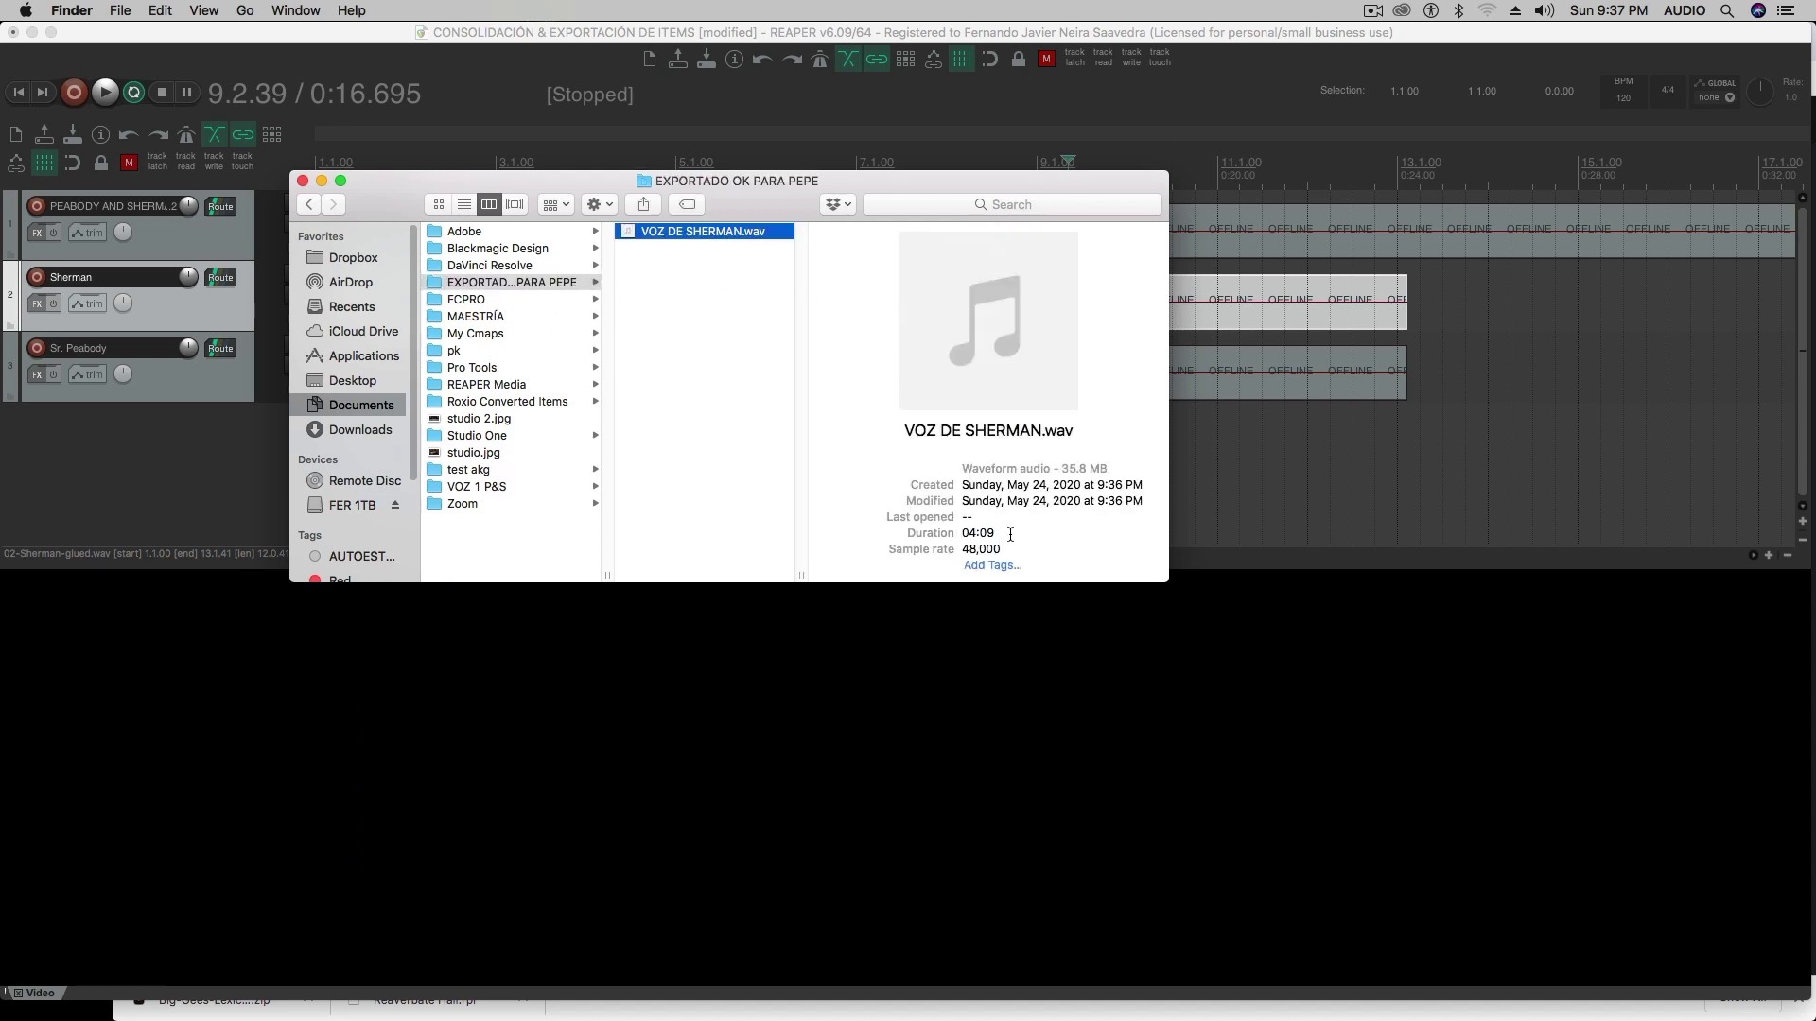
Check the duration and details of the exported VOZ DE SHERMAN.wav, close the Finder window and return to the REAPER project.
drag(1010, 535, 961, 534)
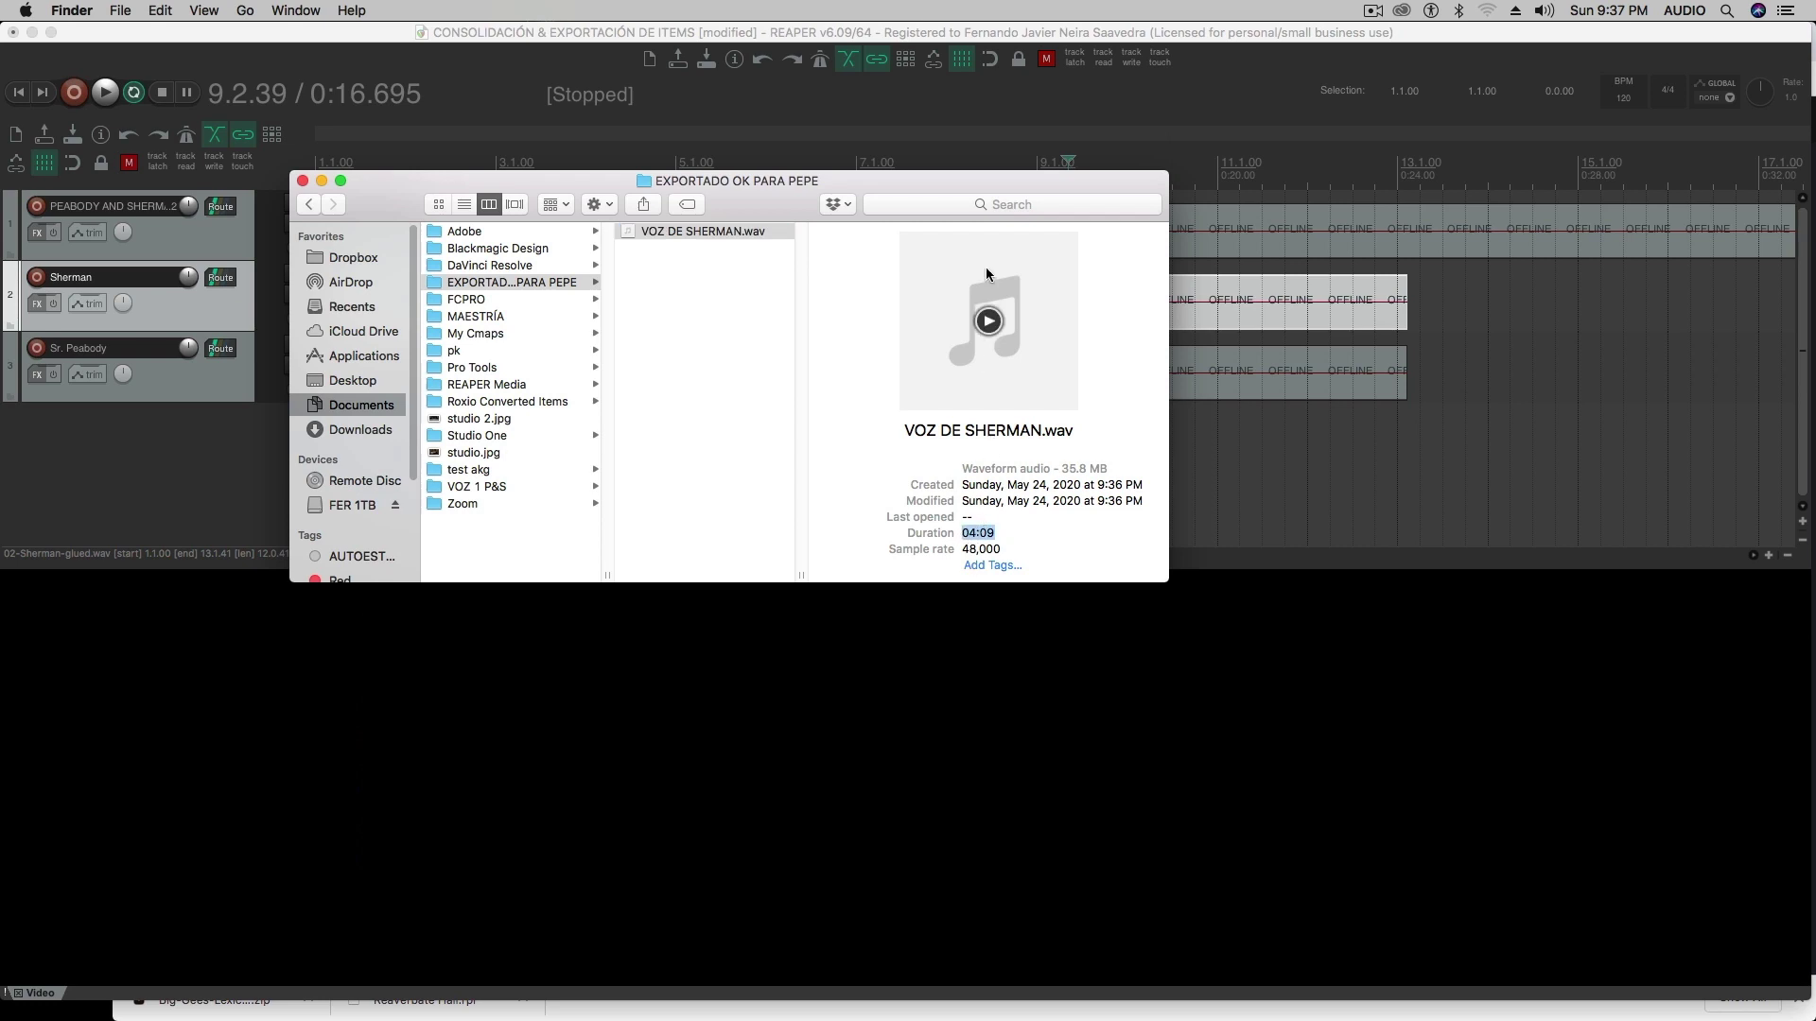
mouse_move(994, 179)
mouse_down()
mouse_move(993, 281)
mouse_move(1018, 169)
mouse_up()
mouse_move(1012, 348)
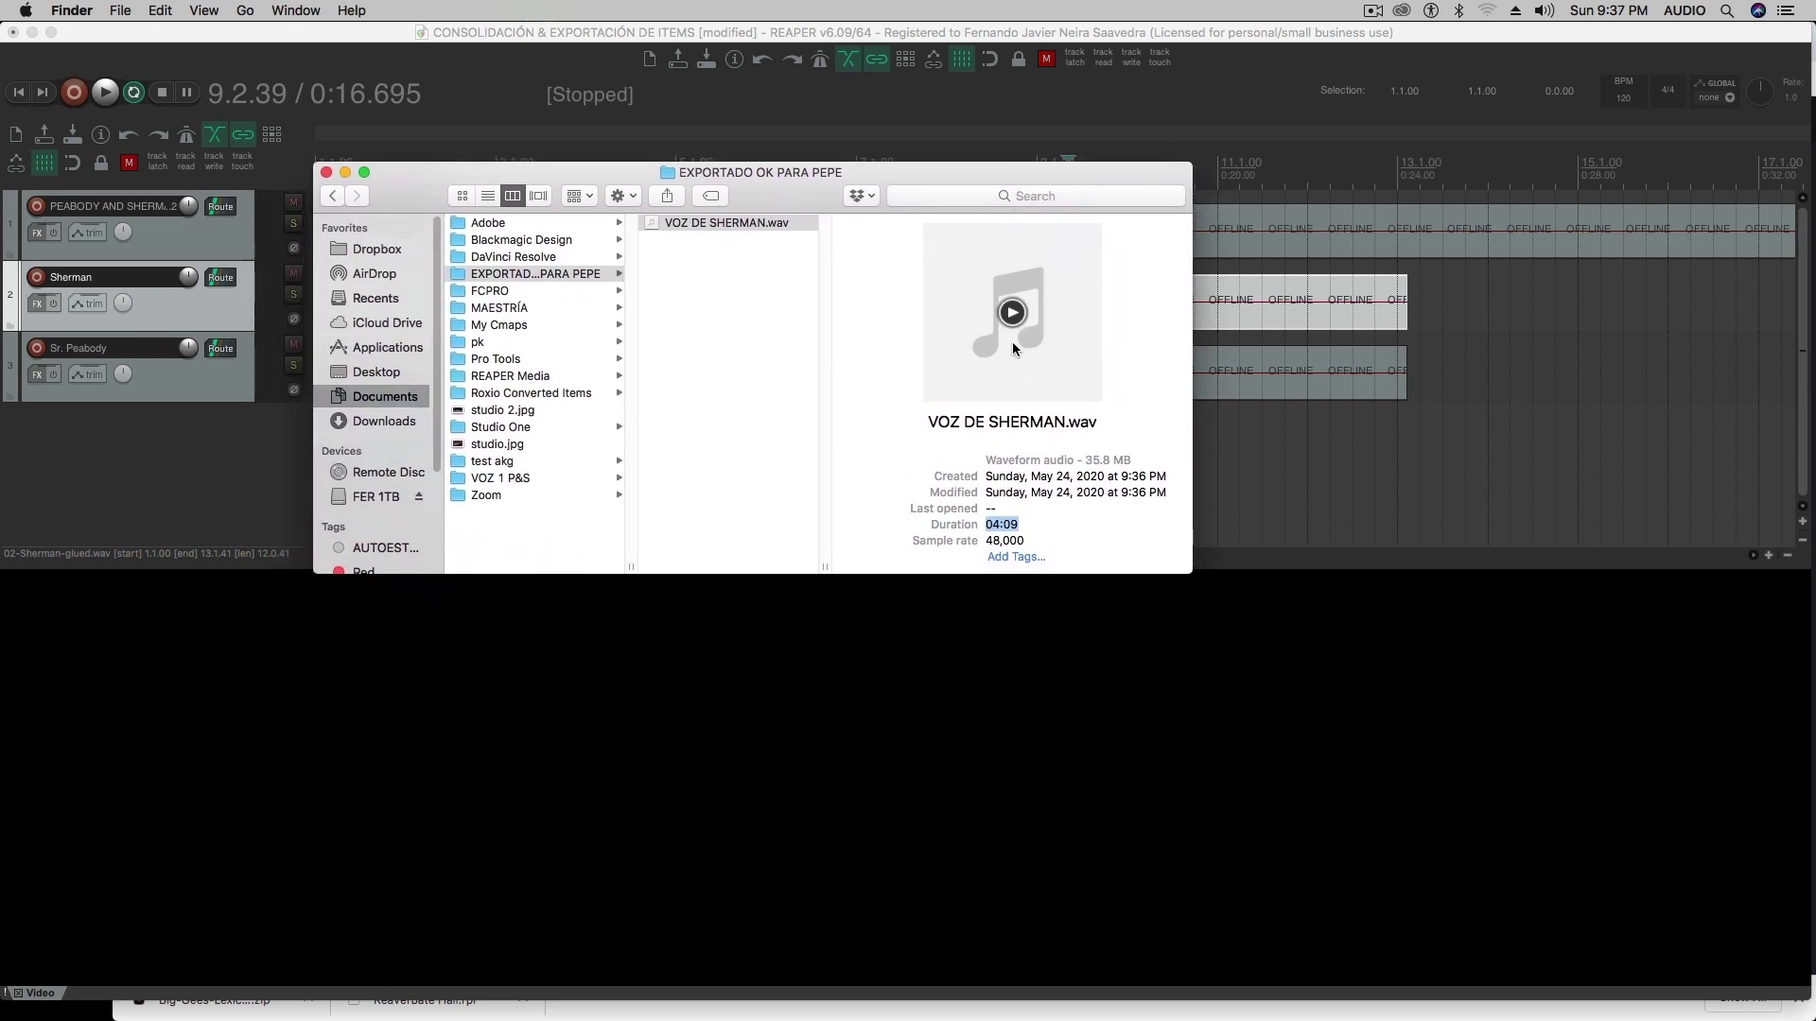
click(1040, 508)
drag(973, 170, 978, 178)
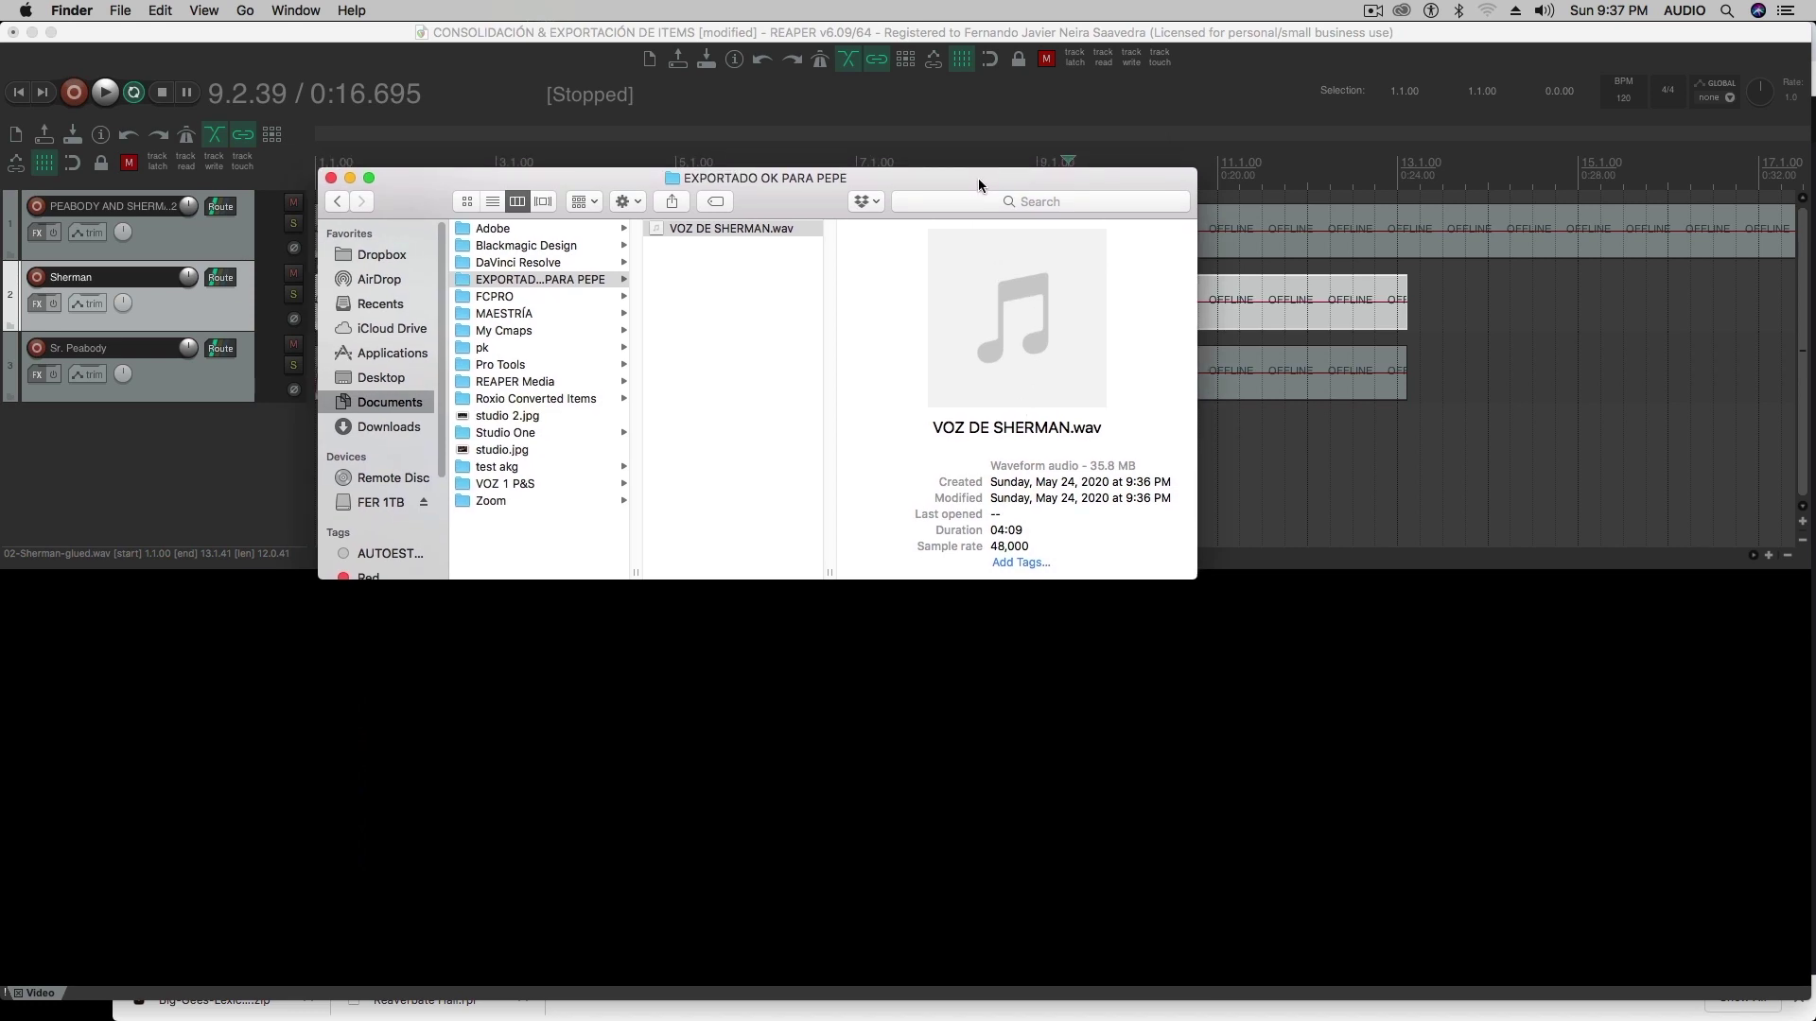
drag(1088, 465, 1141, 466)
click(1131, 418)
click(331, 178)
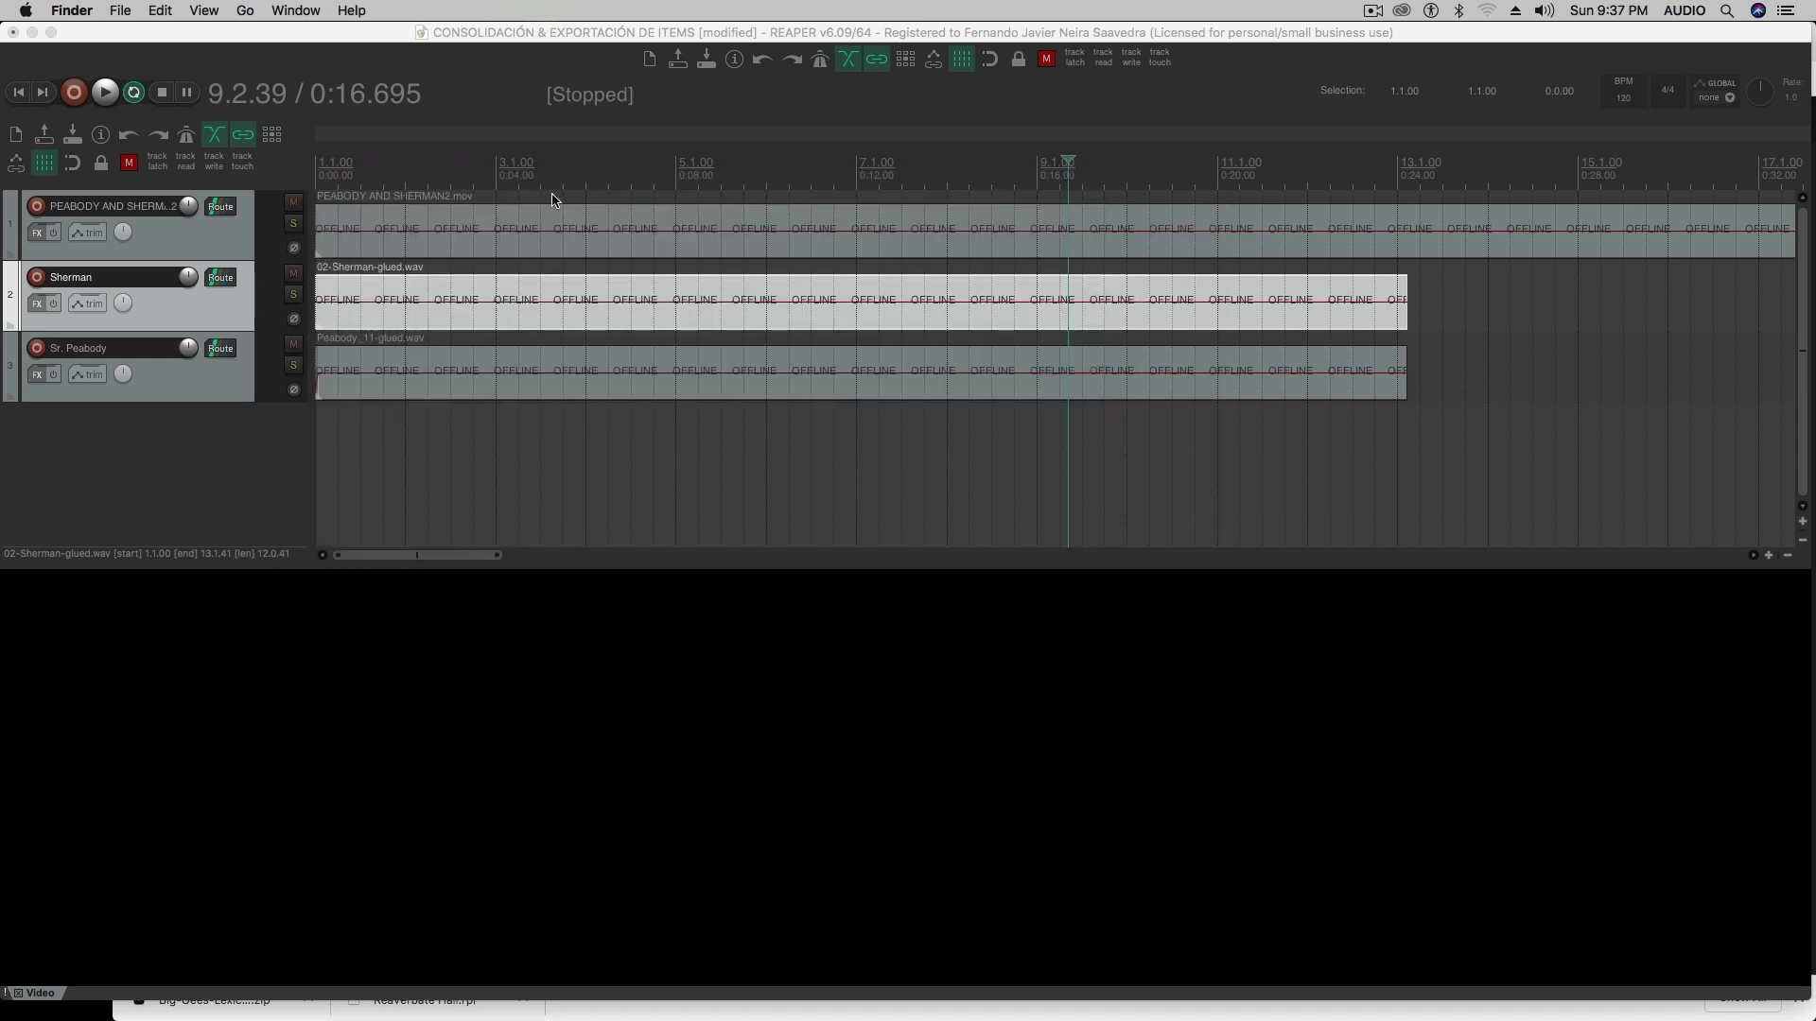
click(556, 450)
click(1156, 494)
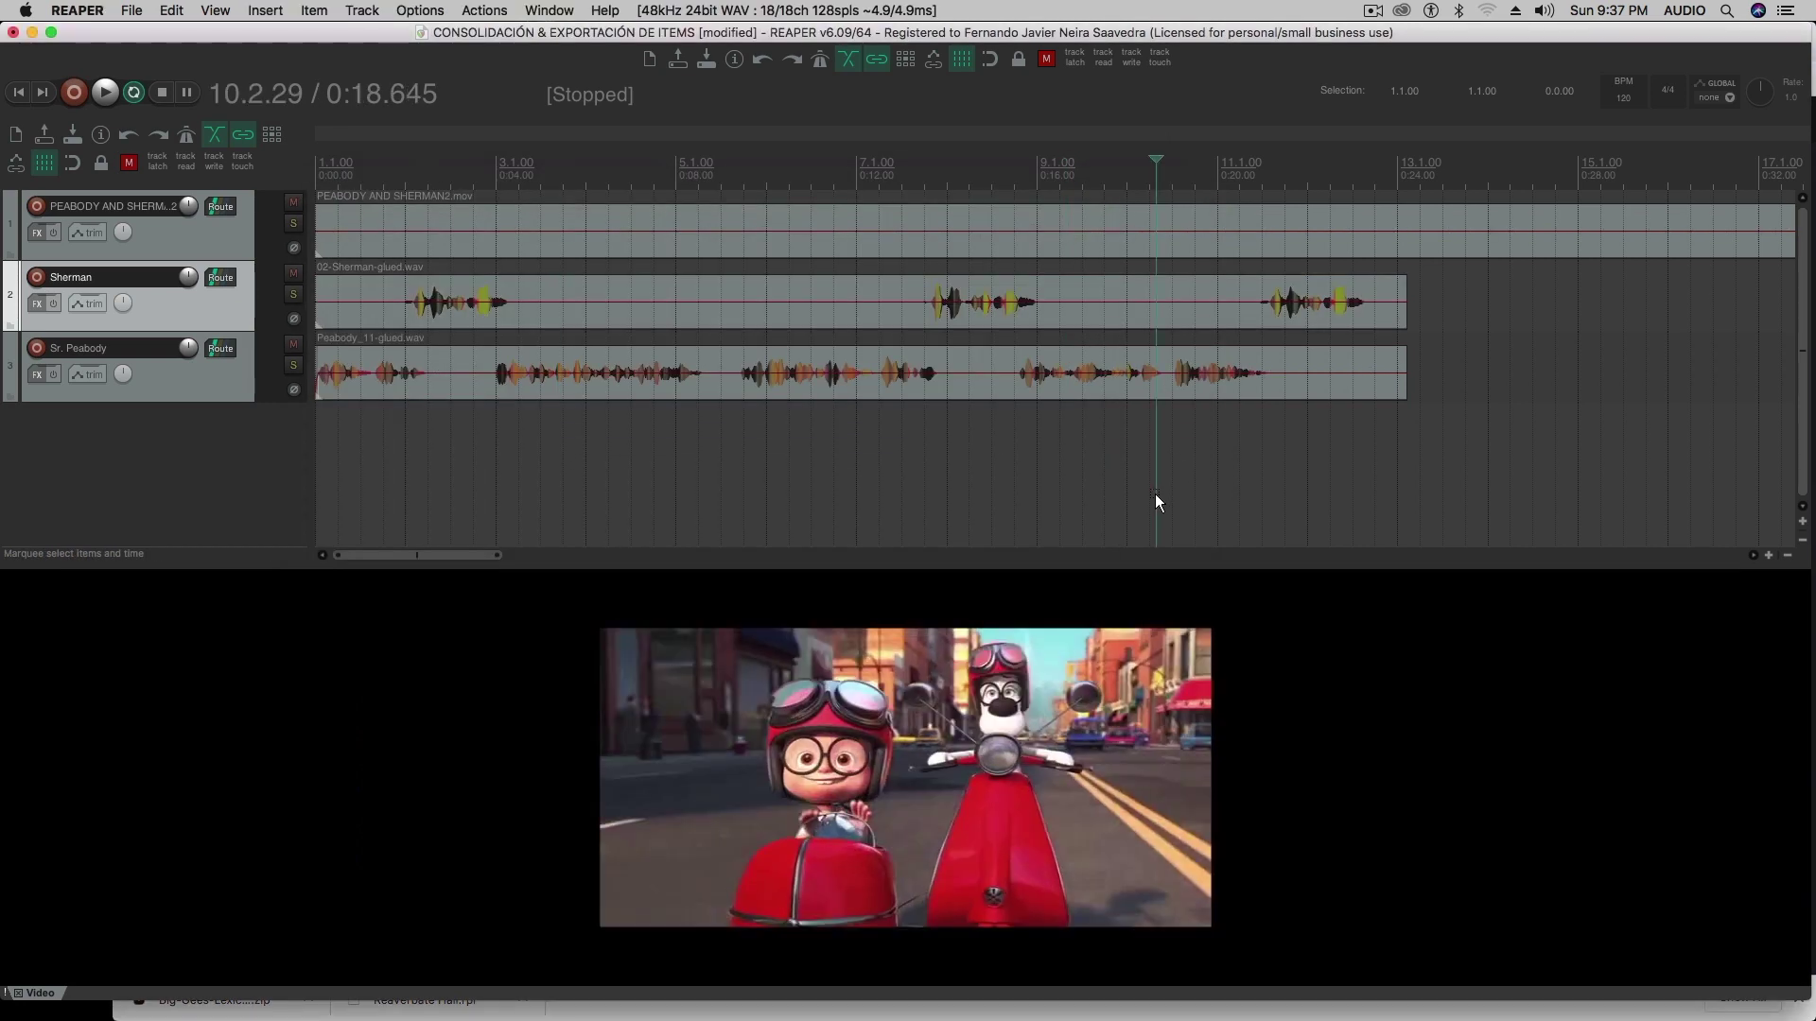